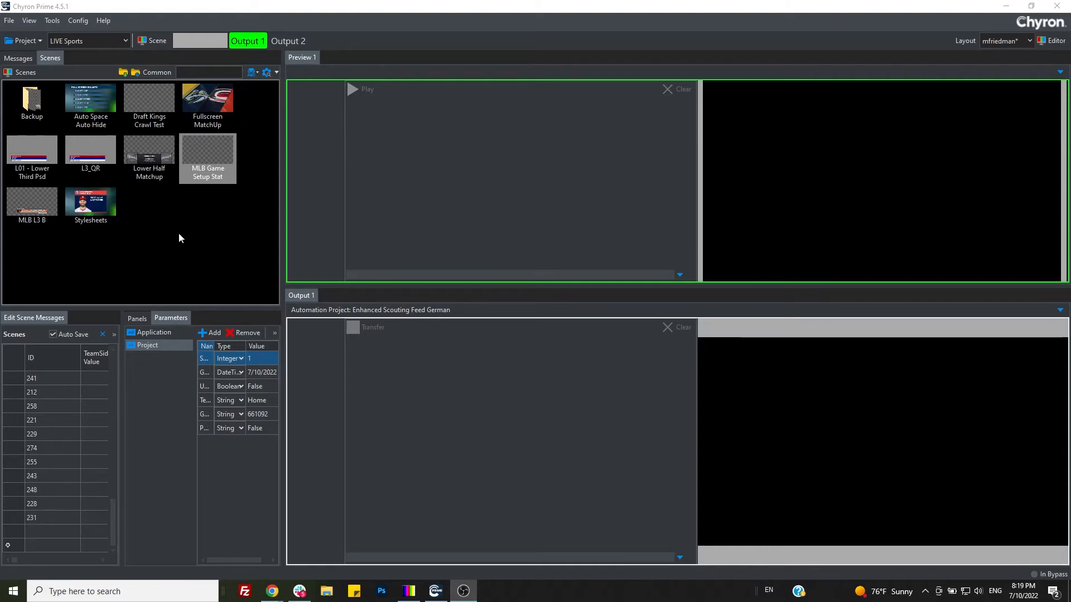
Step: Load the MLB Game Setup Stat scene into Preview 1
left_click(207, 206)
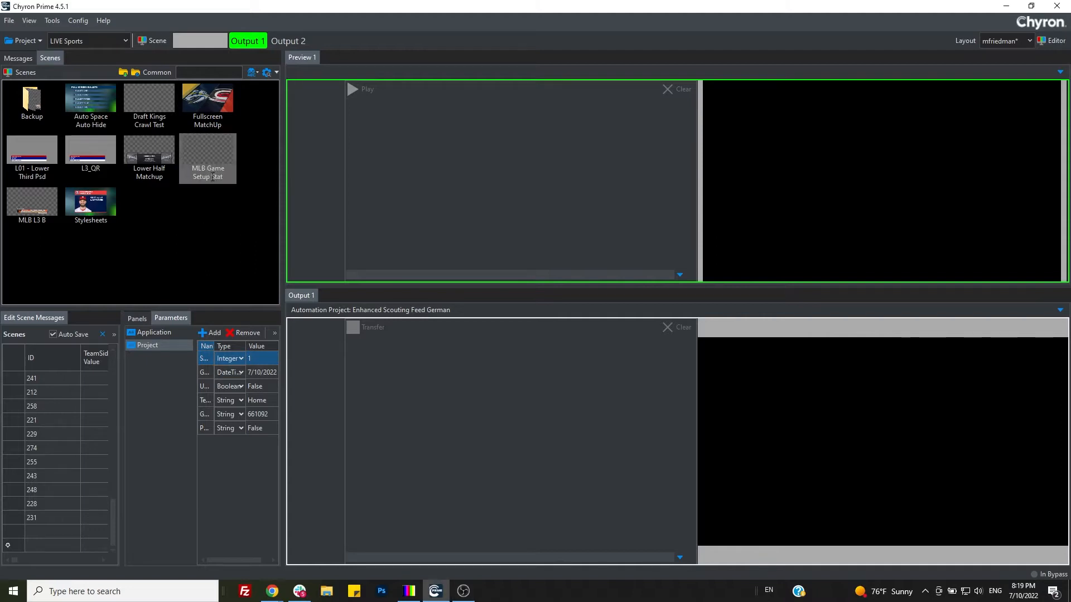
left_click_drag(204, 149, 435, 167)
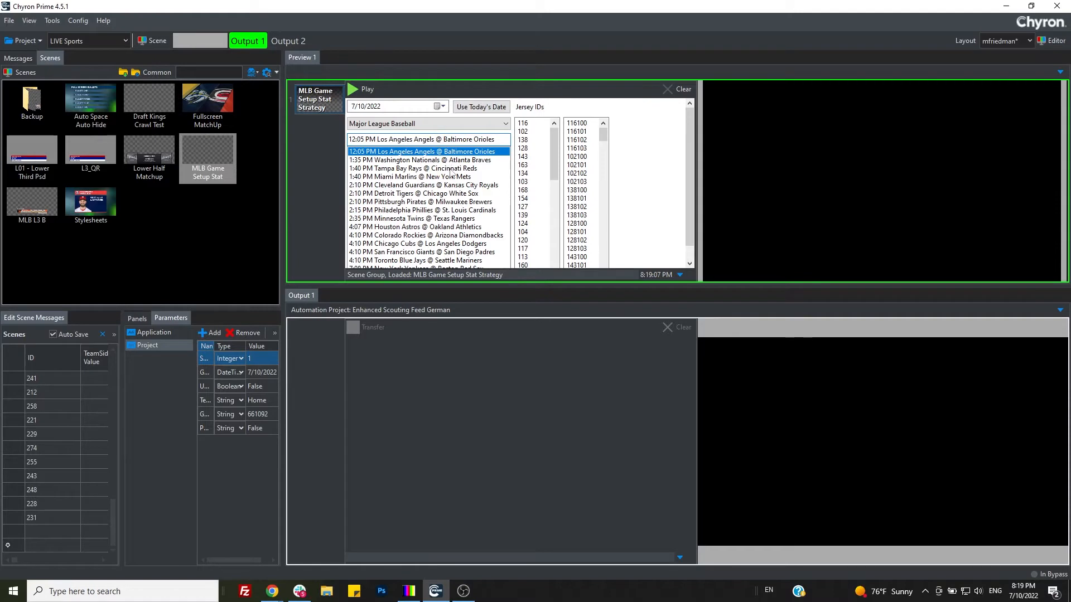
Step: Examine the game setup's date calendar, league options, game list and jersey ID list
left_click(444, 106)
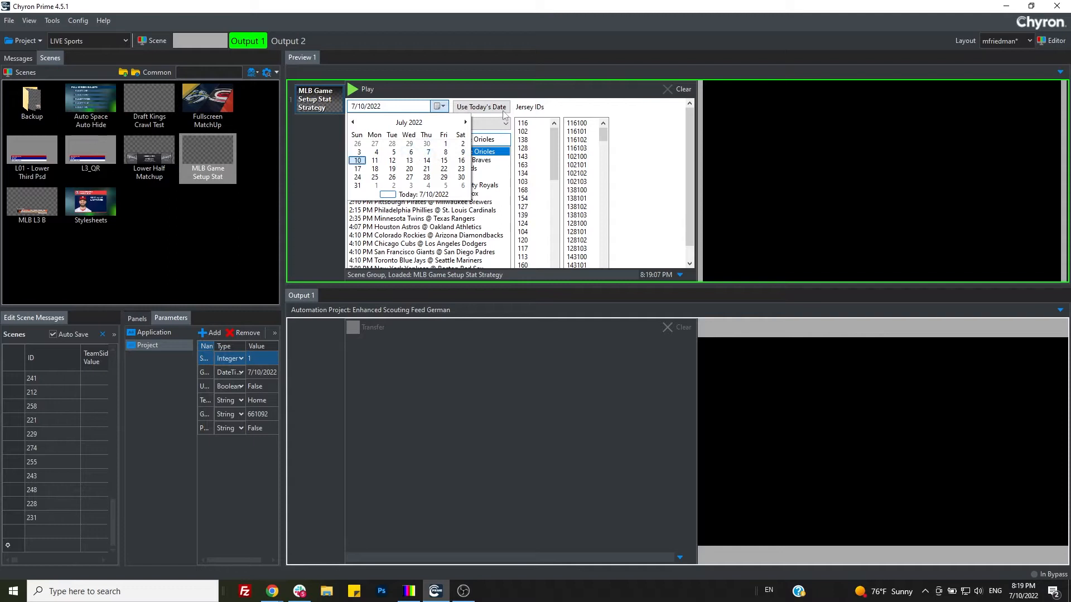
left_click(500, 130)
left_click(499, 129)
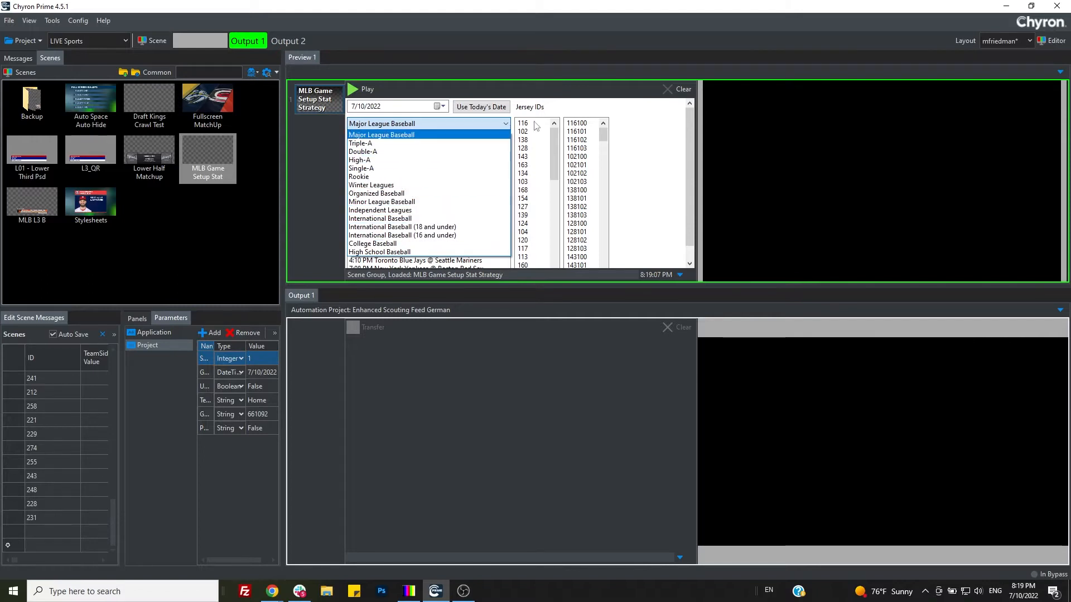
left_click(586, 111)
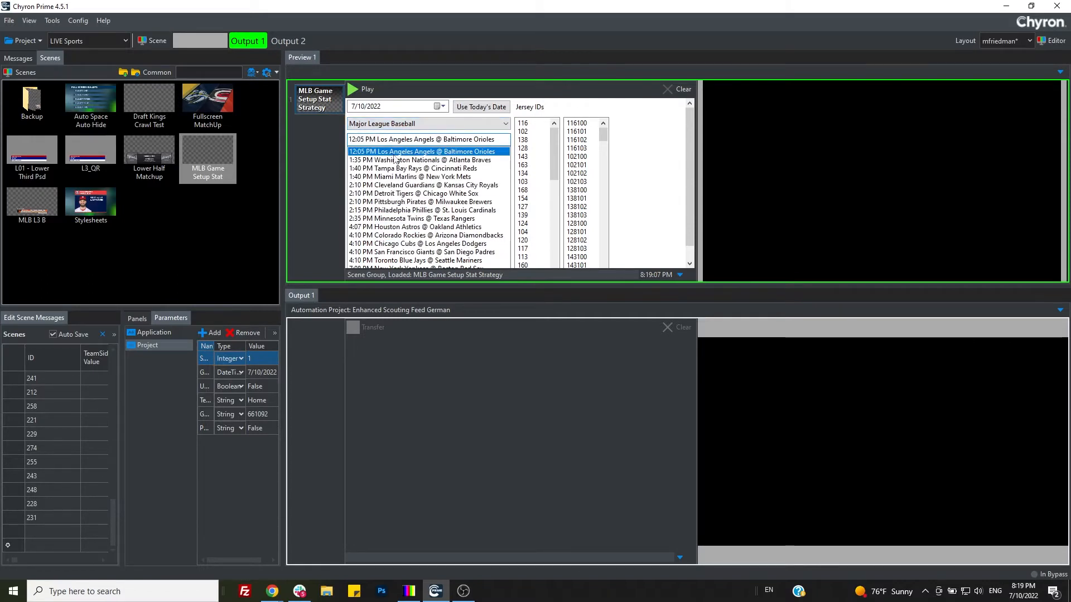
scroll(525, 160, "down", 6)
scroll(525, 160, "up", 3)
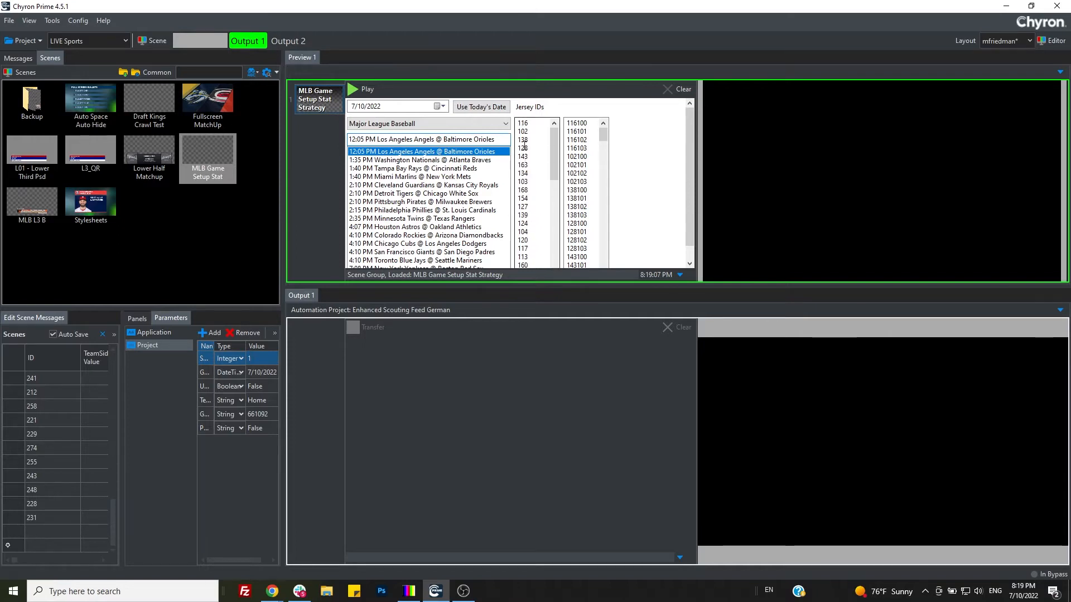
scroll(527, 223, "up", 8)
scroll(526, 194, "down", 5)
scroll(527, 214, "down", 5)
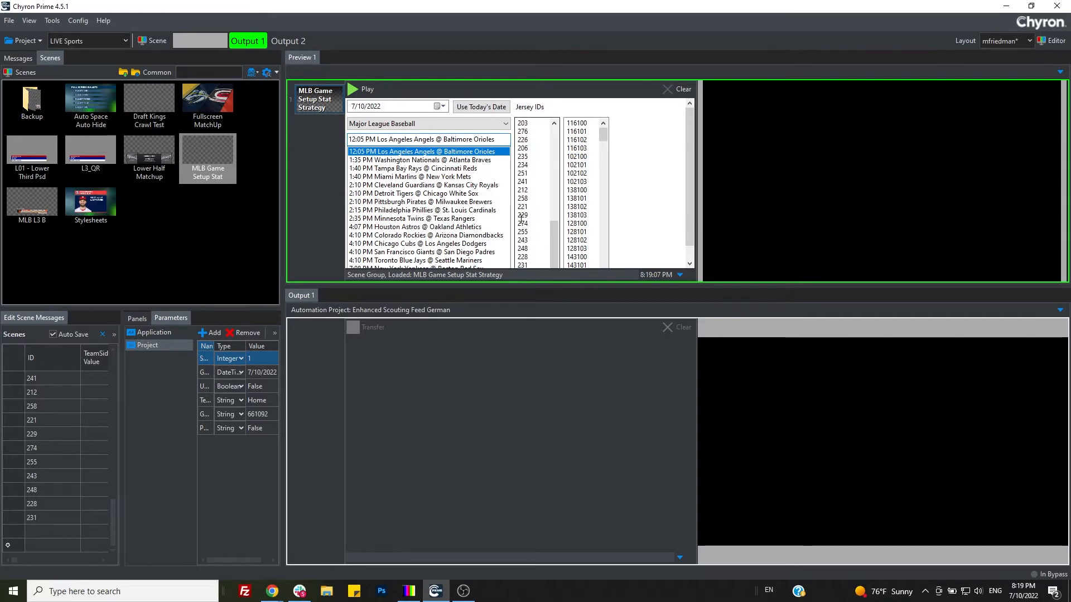
scroll(521, 219, "up", 10)
Step: Switch through the Nationals @ Braves, Rays @ Reds and Marlins @ Mets games, then reselect Los Angeles Angels @ Baltimore Orioles
left_click(486, 160)
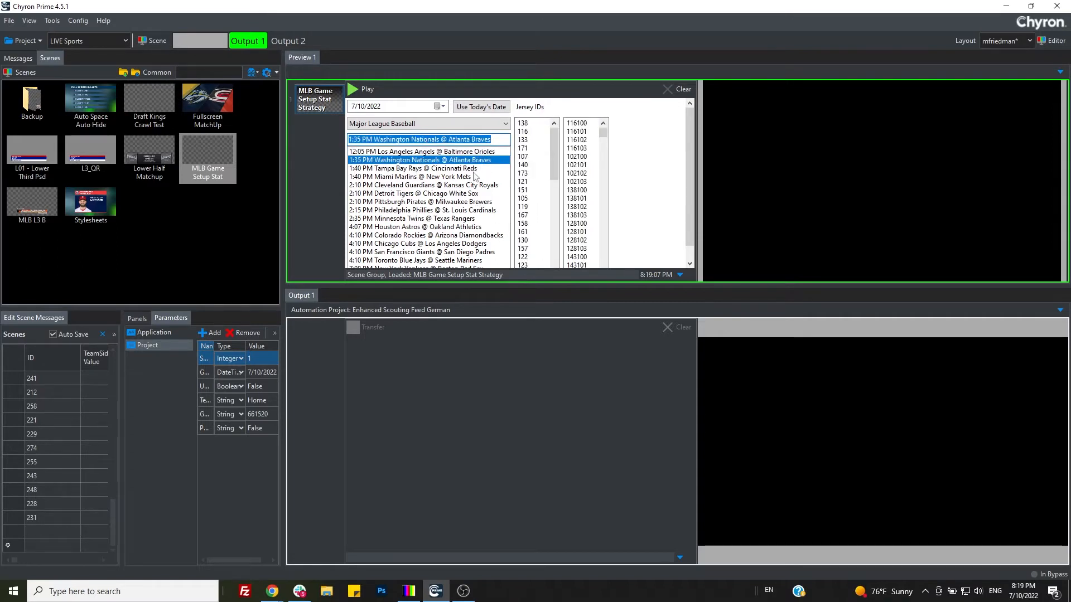
left_click(488, 168)
left_click(469, 177)
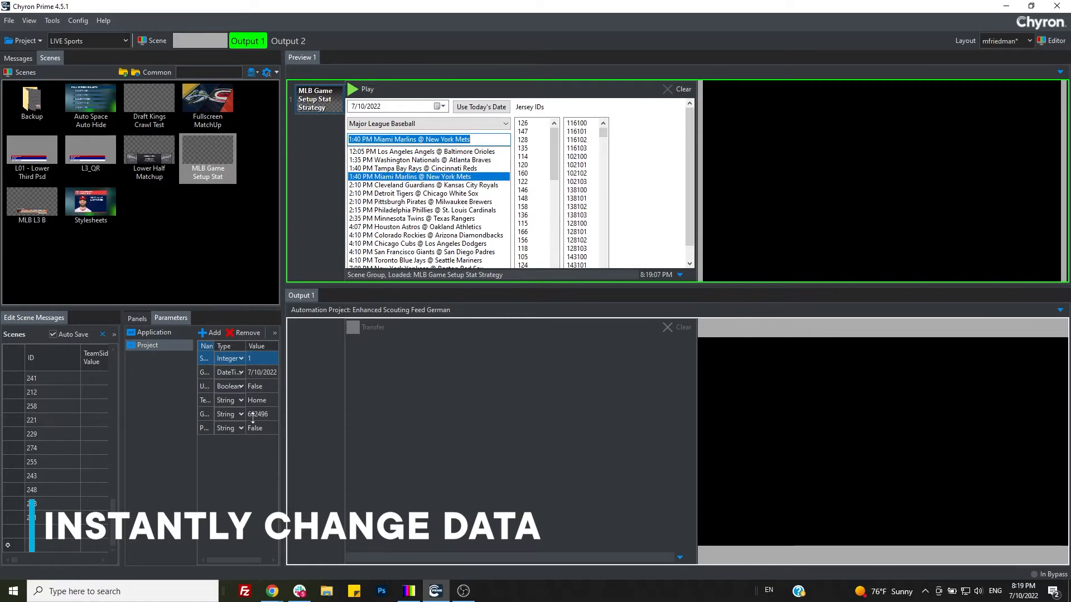
left_click(443, 167)
left_click(442, 160)
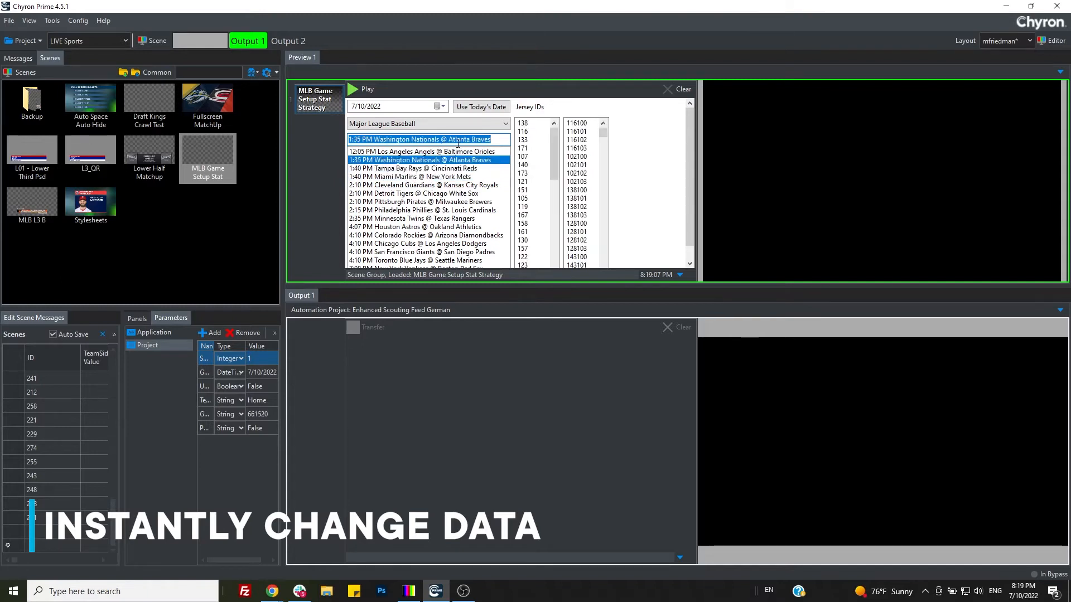
left_click(451, 152)
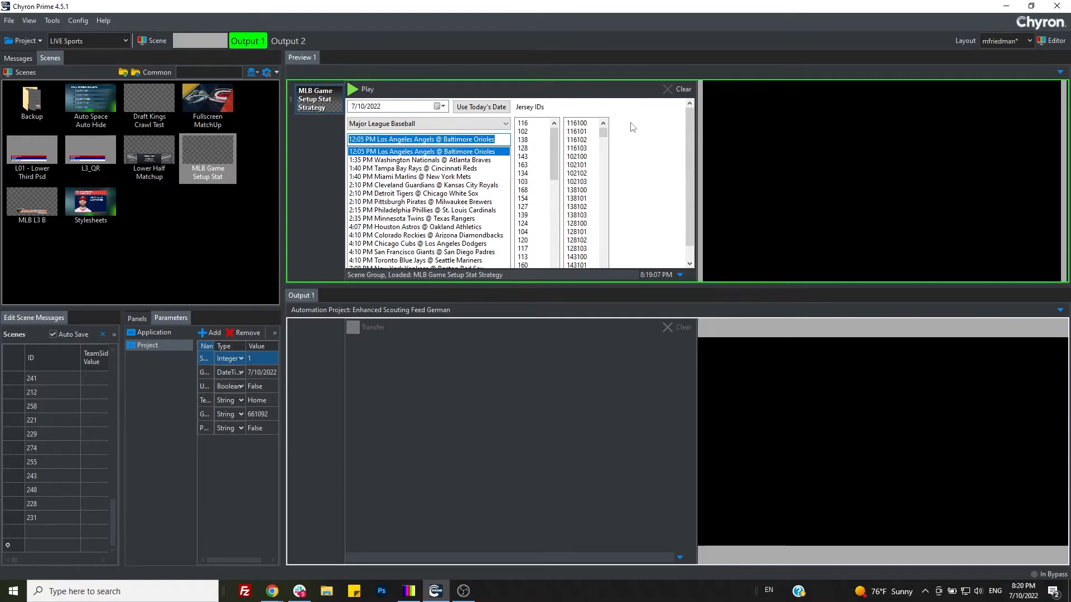
Step: Clear the game setup scene from Preview 1 and load the MLB L3 B scene in its place
left_click(677, 89)
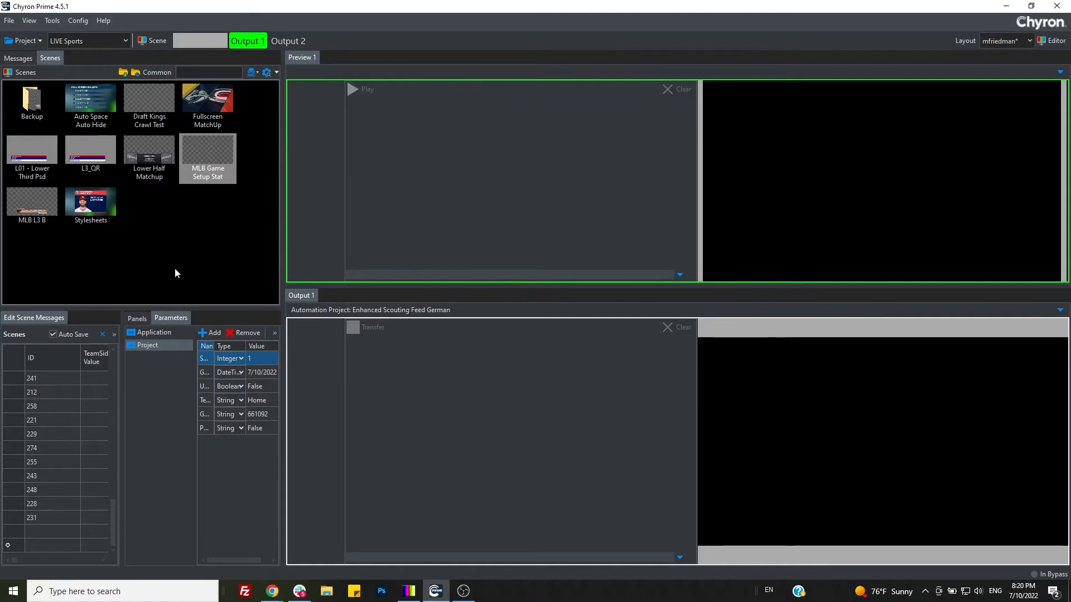
left_click(37, 219)
left_click_drag(32, 208, 490, 155)
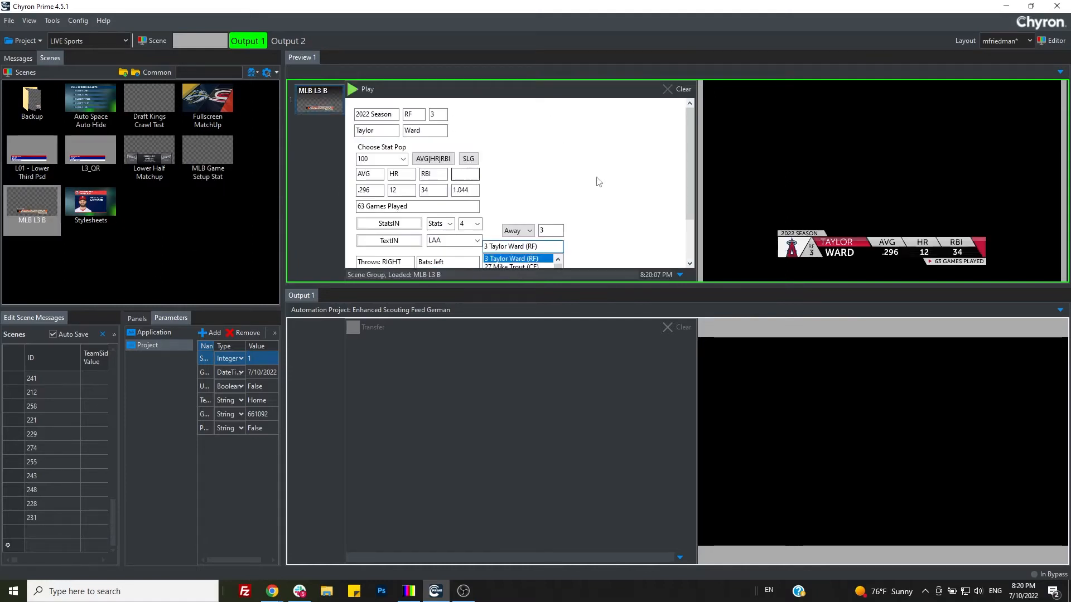
scroll(643, 177, "down", 1)
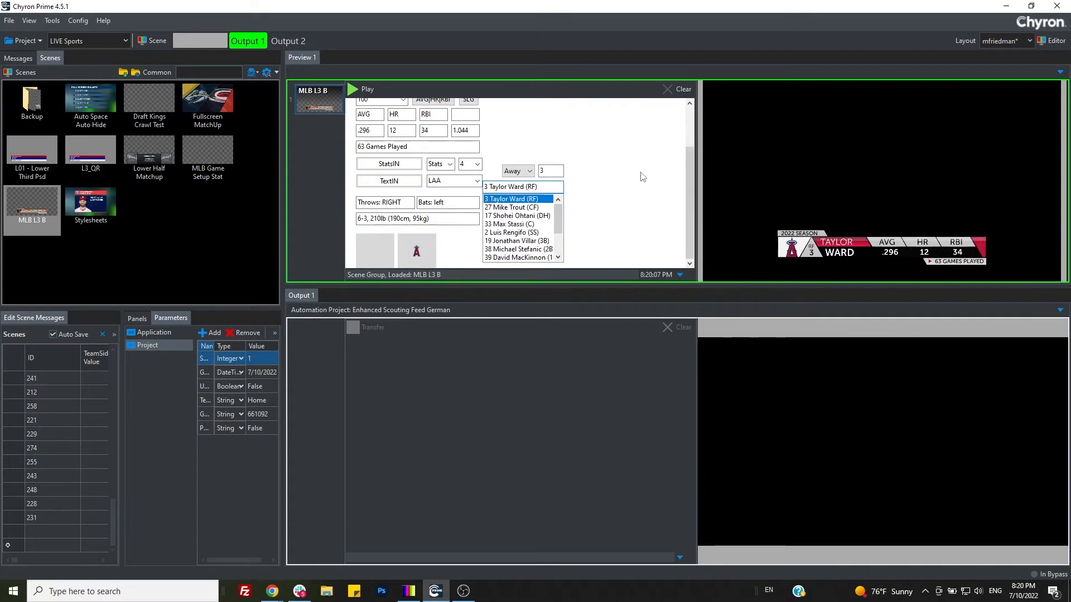
scroll(643, 177, "up", 1)
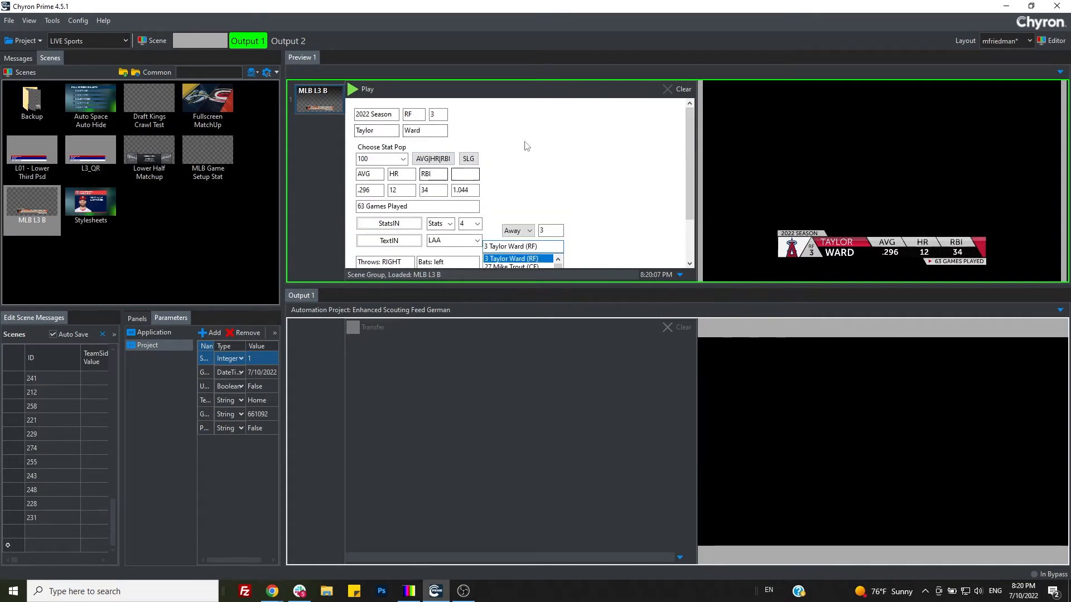
Step: Switch the lower third's team side to Home and look through that team's player list
scroll(577, 184, "down", 1)
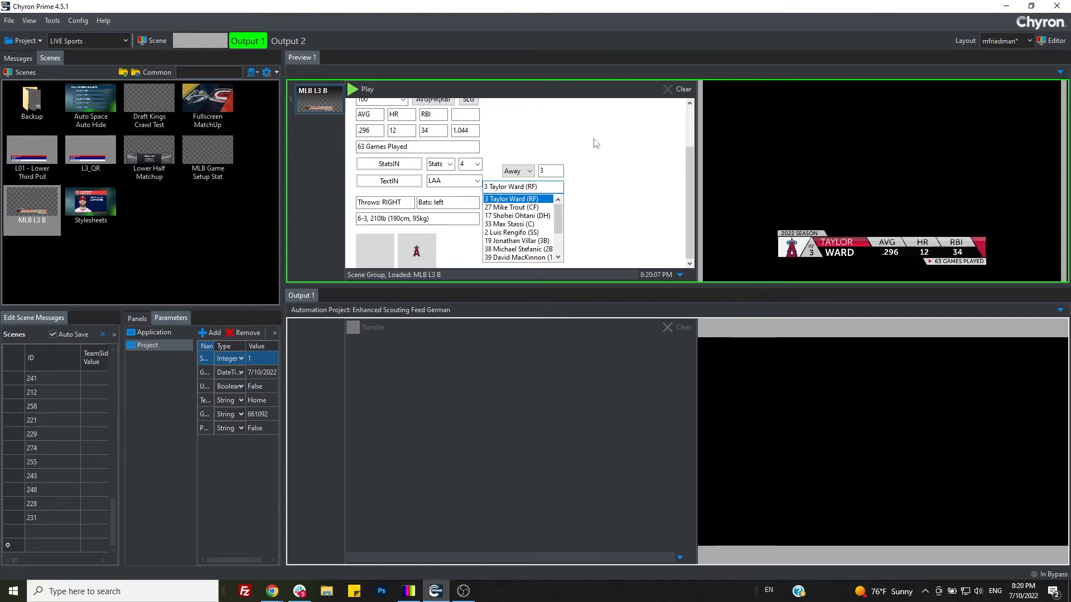
left_click(524, 172)
left_click(515, 190)
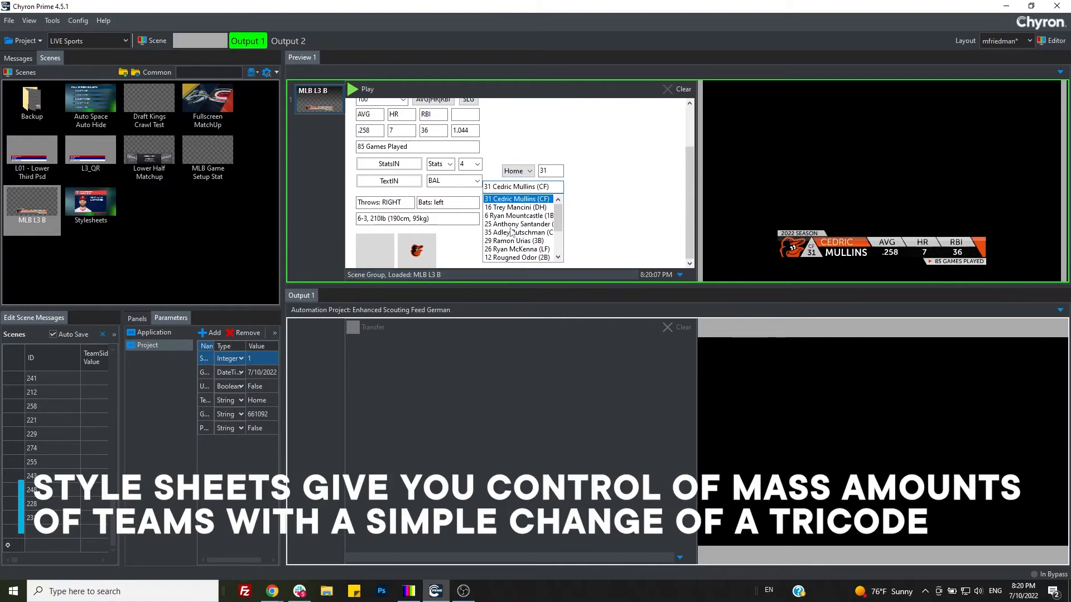
scroll(511, 233, "down", 3)
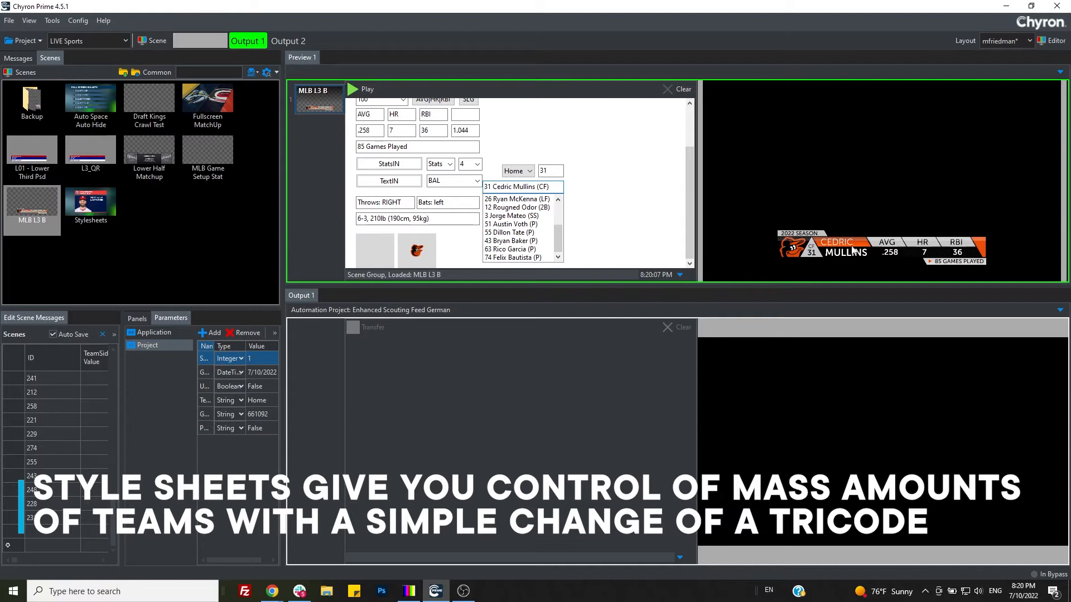
Step: Set the lower third's team side back to Away and change its team tricode to NYY
left_click(517, 170)
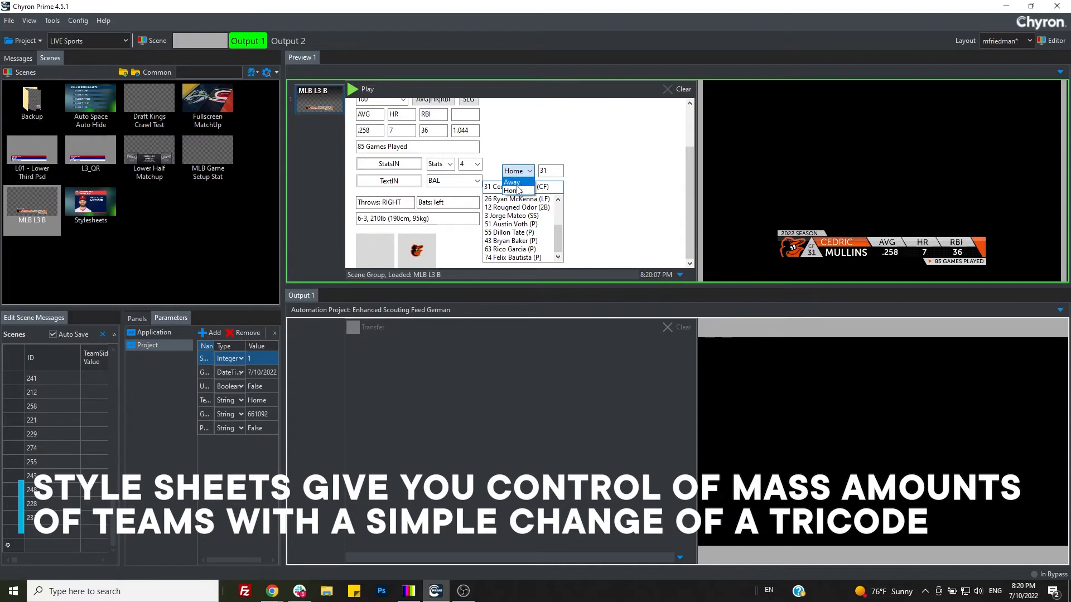
left_click(517, 190)
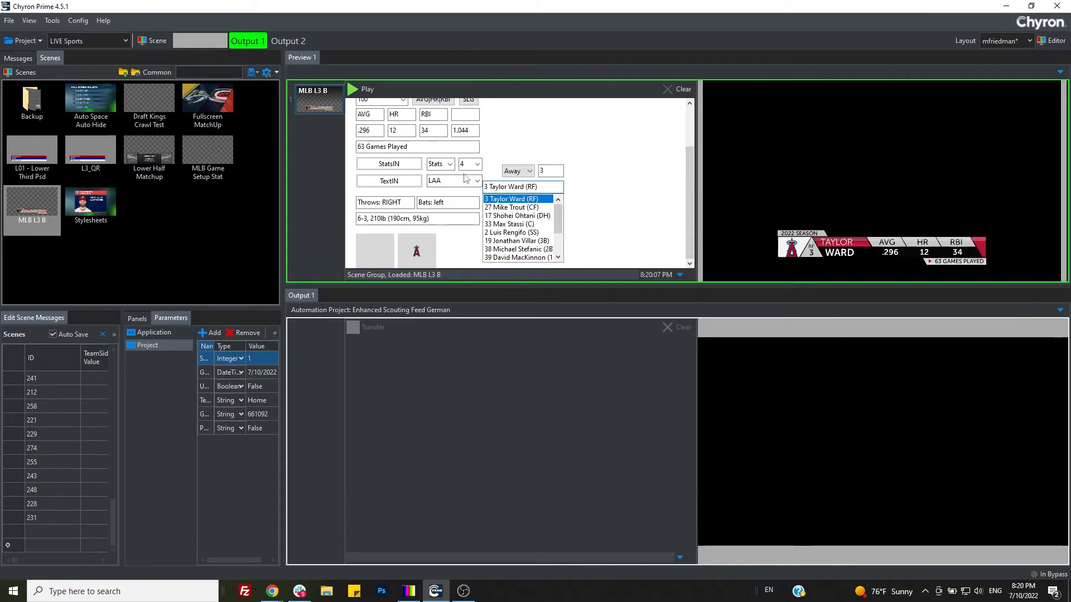
double_click(447, 183)
type("NYY")
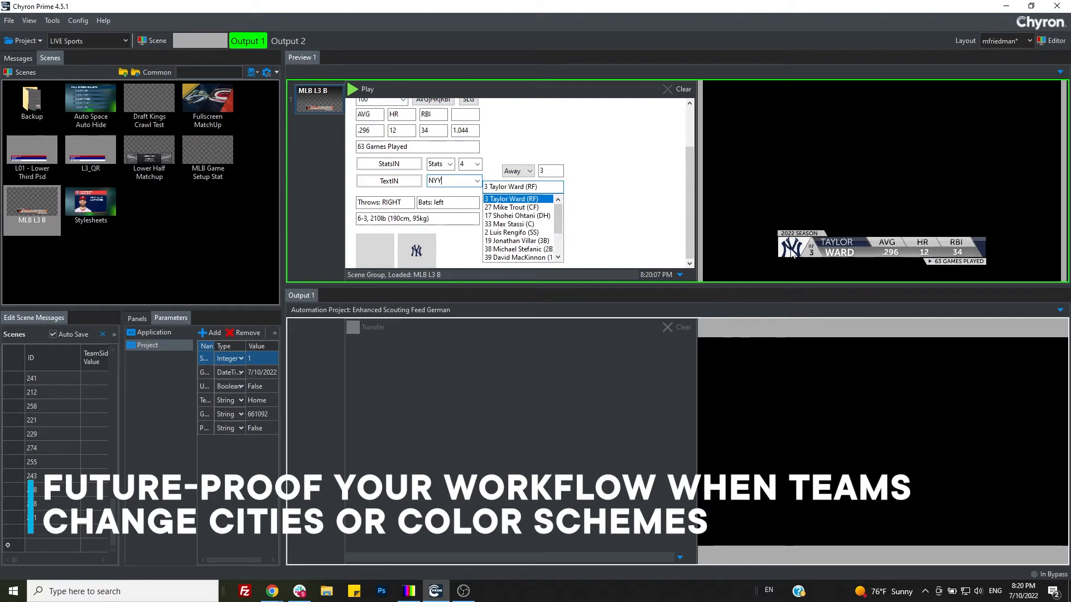
Step: Set the lower third's team side to Home and choose player 35 Adley Rutschman (C)
left_click(518, 171)
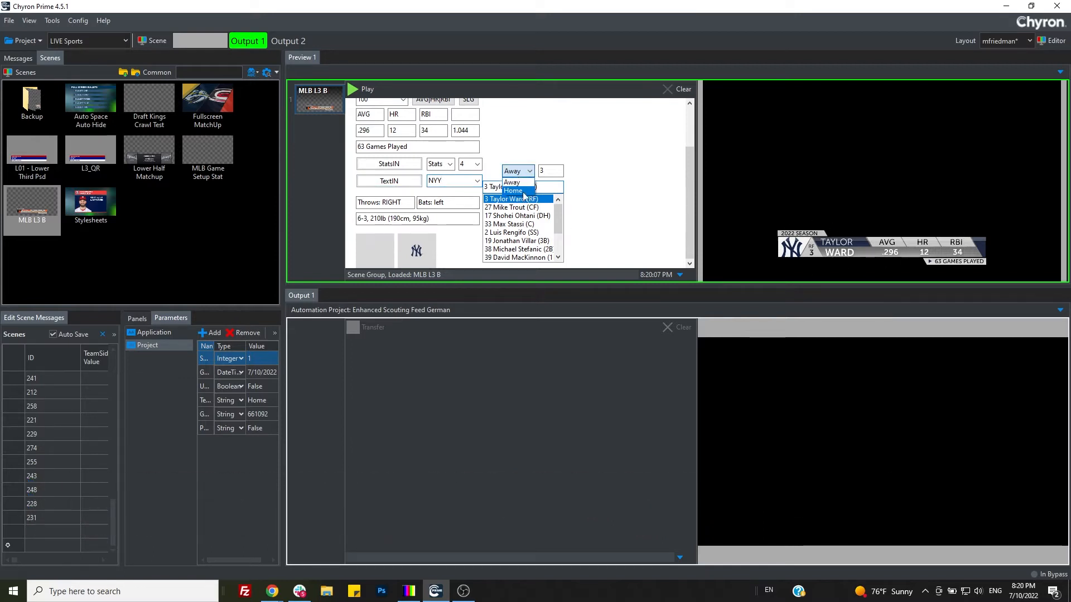
left_click(519, 191)
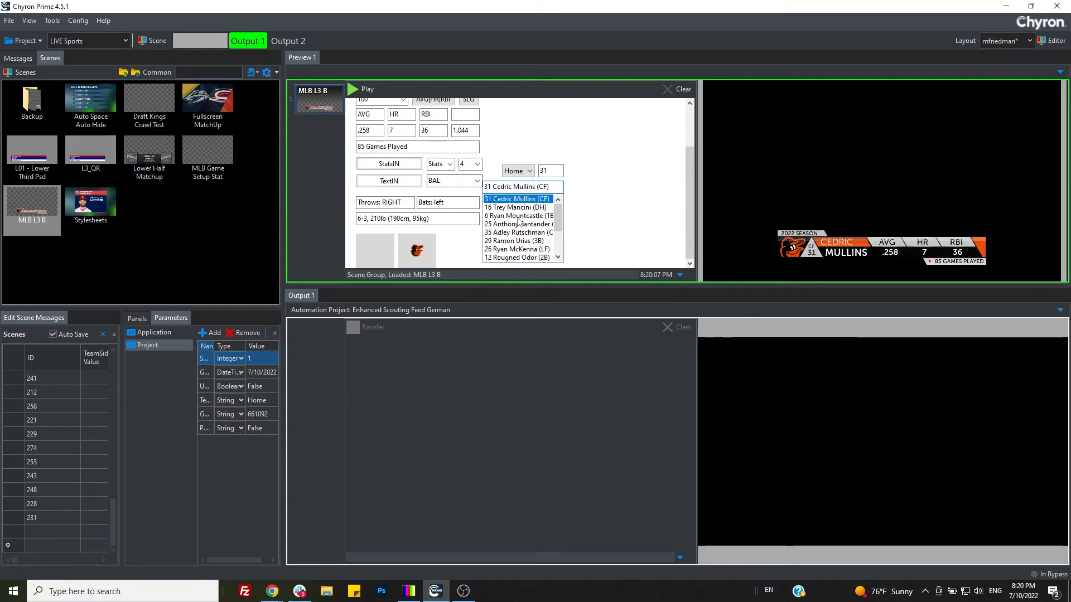
scroll(527, 226, "down", 3)
scroll(527, 231, "up", 2)
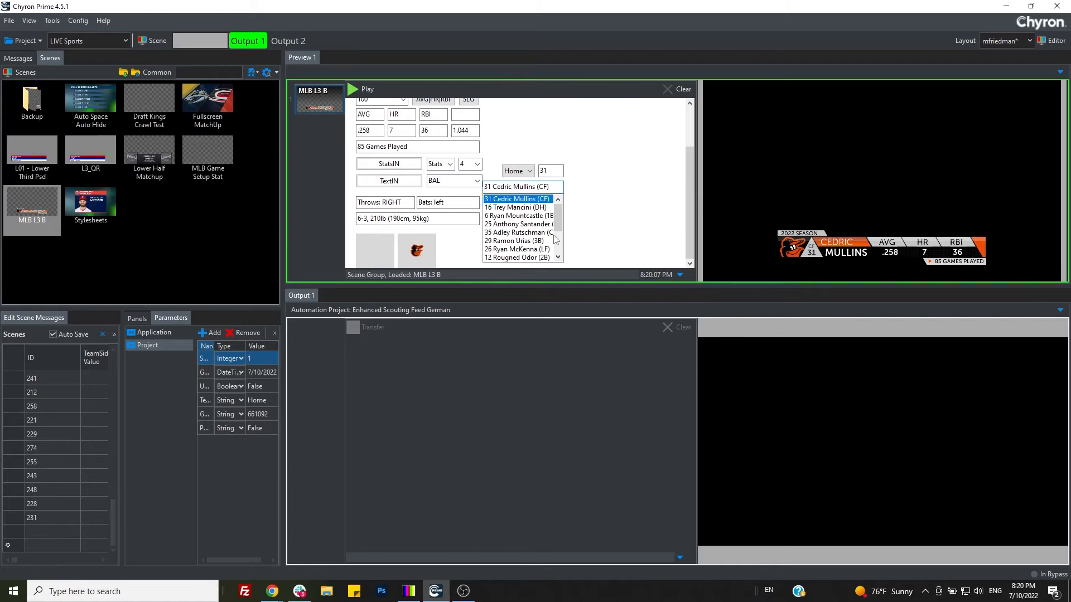
left_click(492, 232)
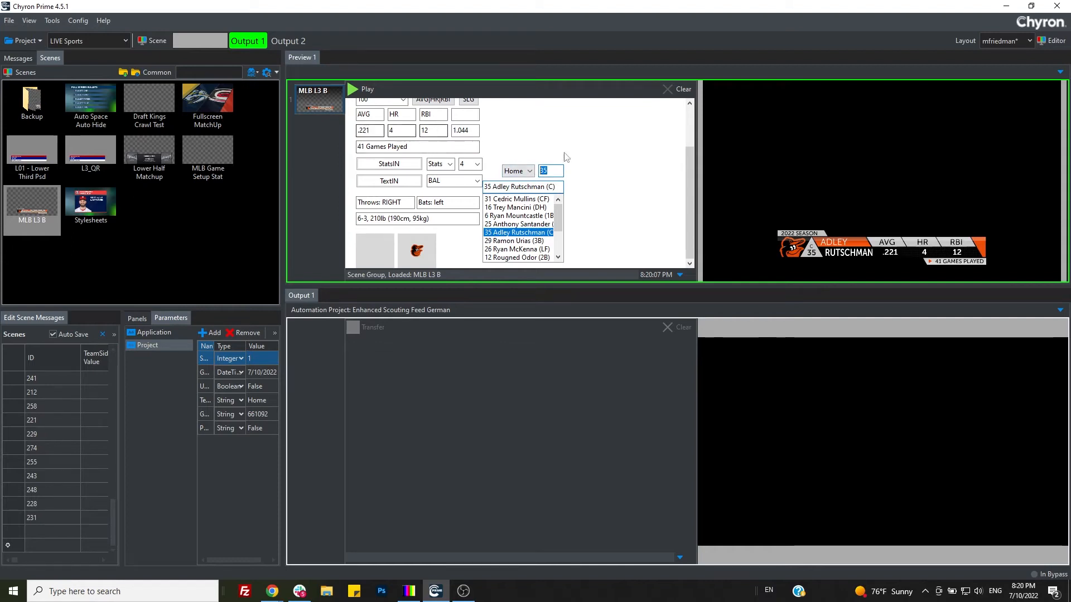
Step: Set the lower third's stat pop to 103 to show AVG, SB and 2B
scroll(598, 175, "up", 2)
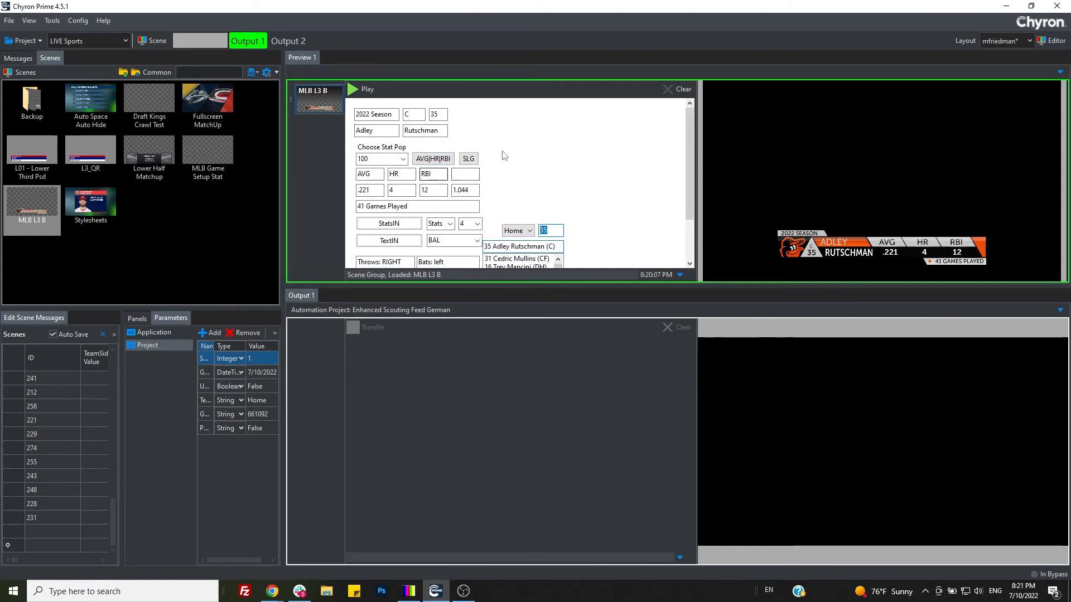
left_click(403, 160)
left_click(375, 195)
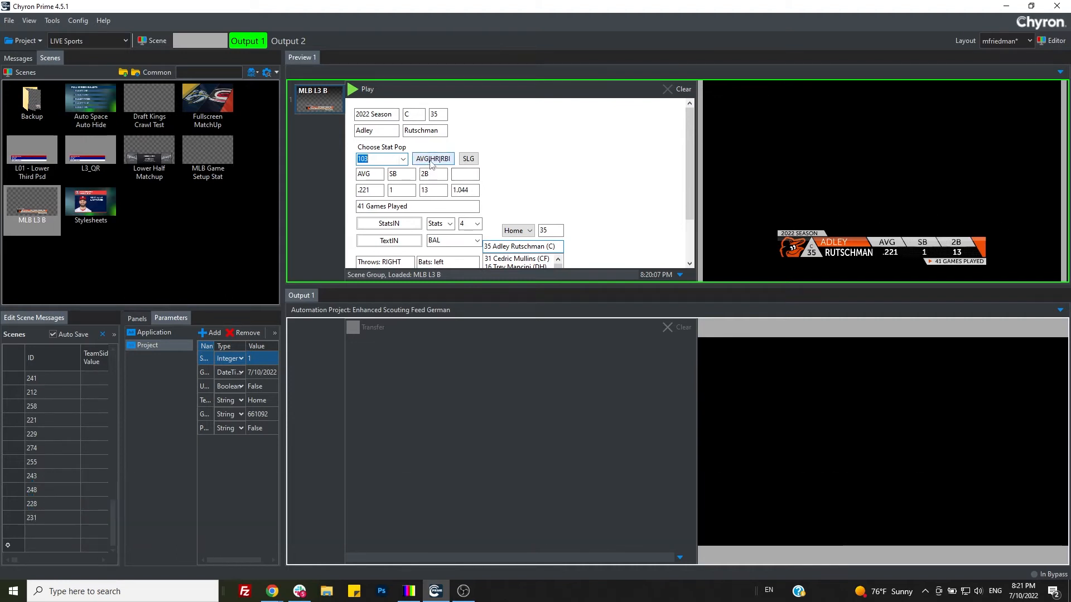
Step: Apply the AVG|HR|RBI stats with SLG added, and play the lower third to Output 1
left_click(430, 160)
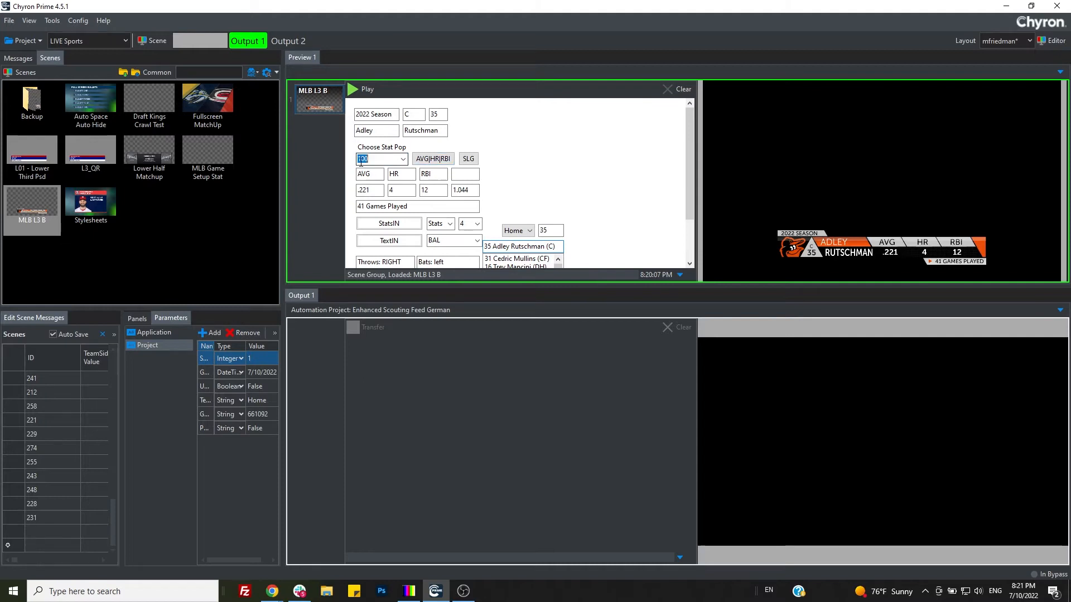
left_click(468, 159)
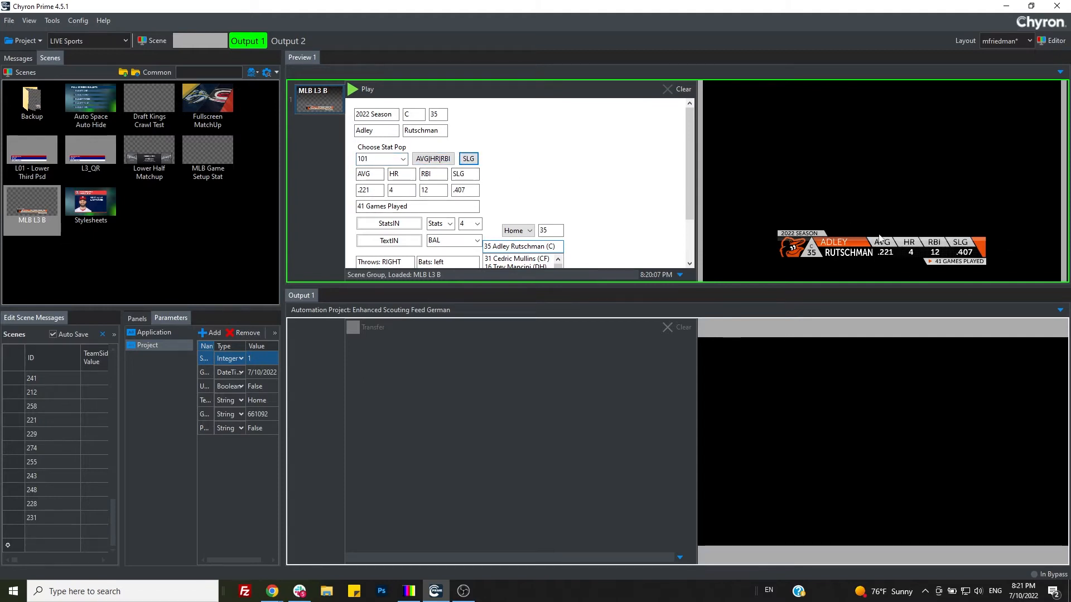
left_click(356, 89)
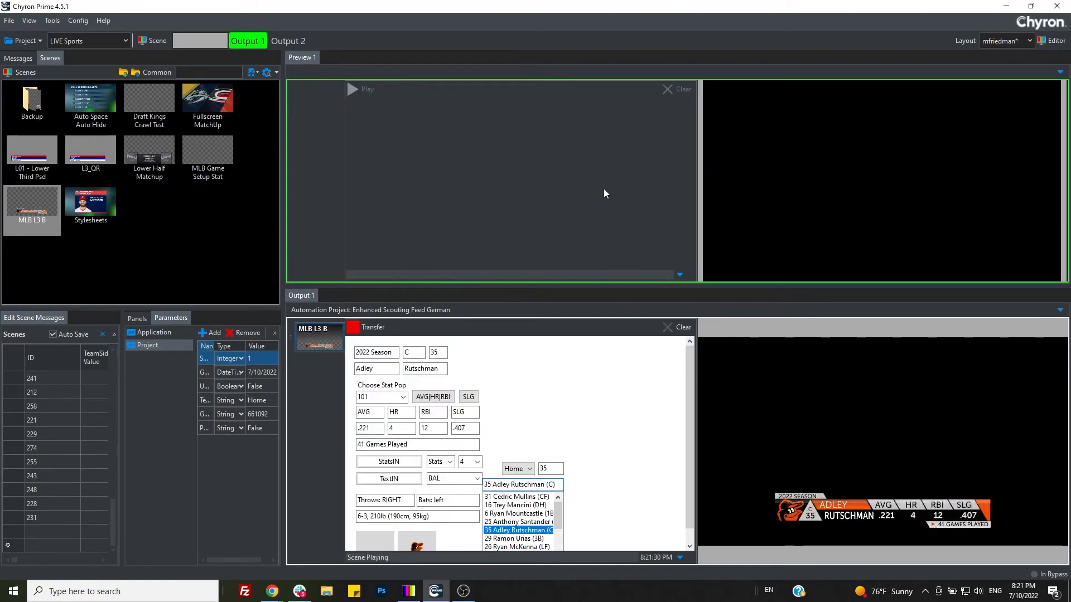
Step: Load the MLB L3 B scene into Preview 1 again and choose away player 27 Mike Trout (CF)
left_click_drag(33, 226, 533, 166)
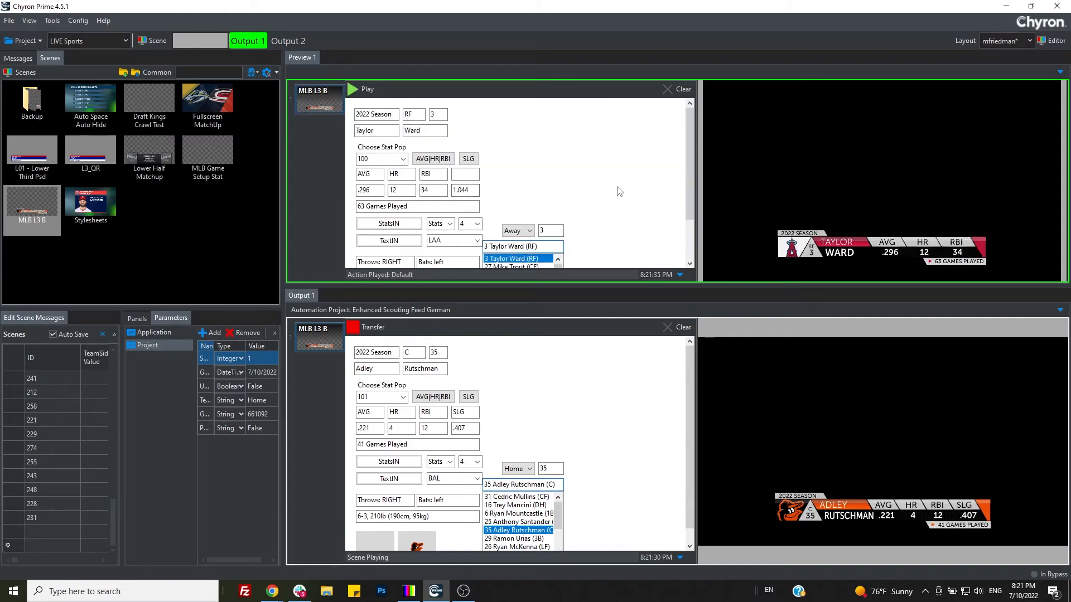
scroll(619, 191, "down", 2)
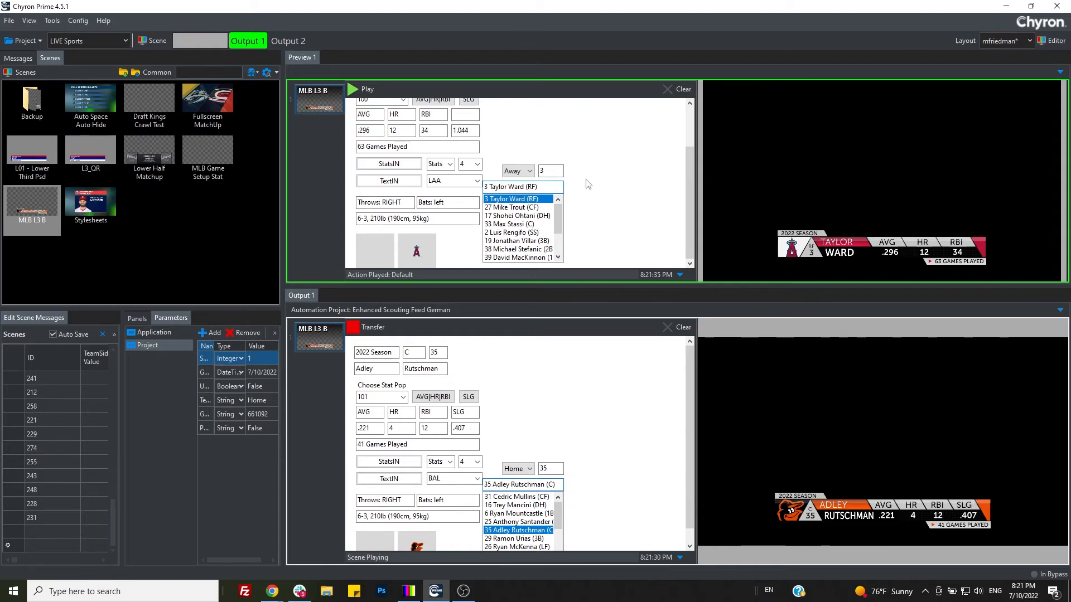
left_click(508, 207)
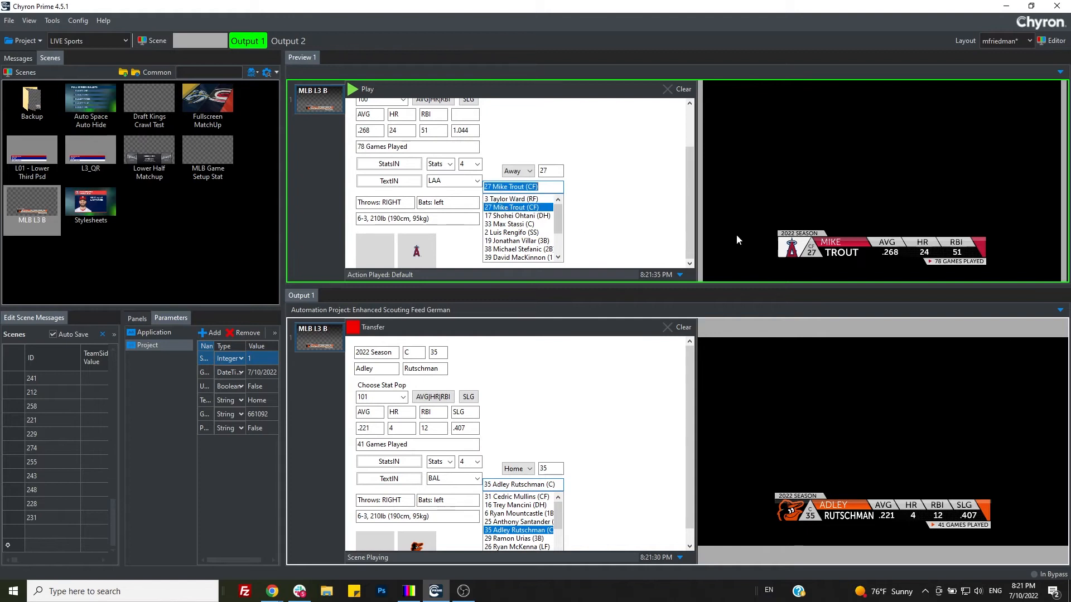
Step: Set the previewed lower third's stat pop to 103 (AVG, SB, 2B) and play it to Output 1
scroll(630, 179, "up", 2)
left_click(398, 162)
scroll(397, 162, "down", 3)
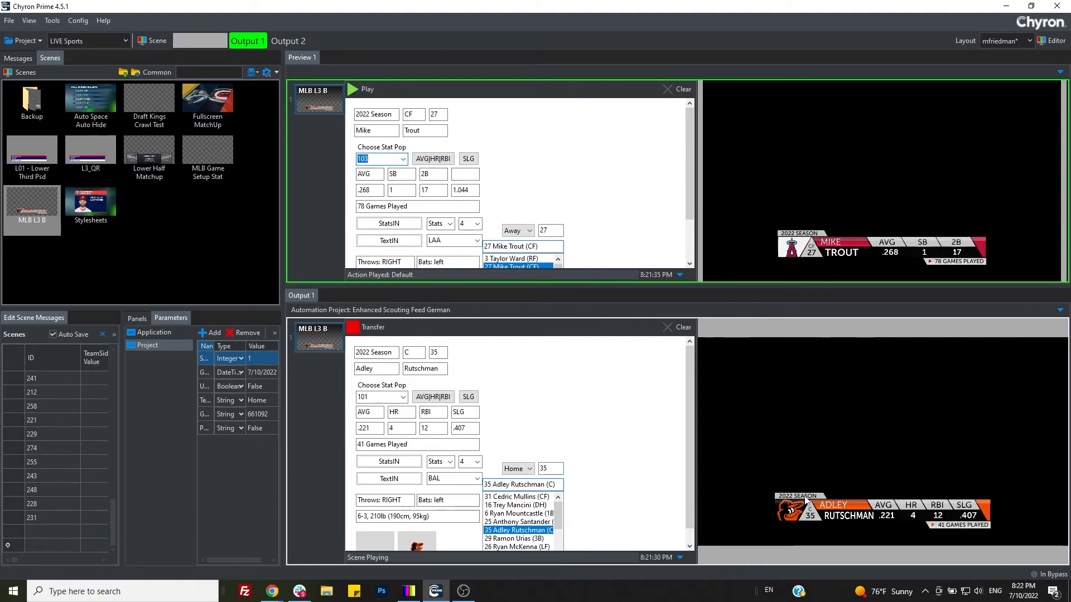
left_click(353, 84)
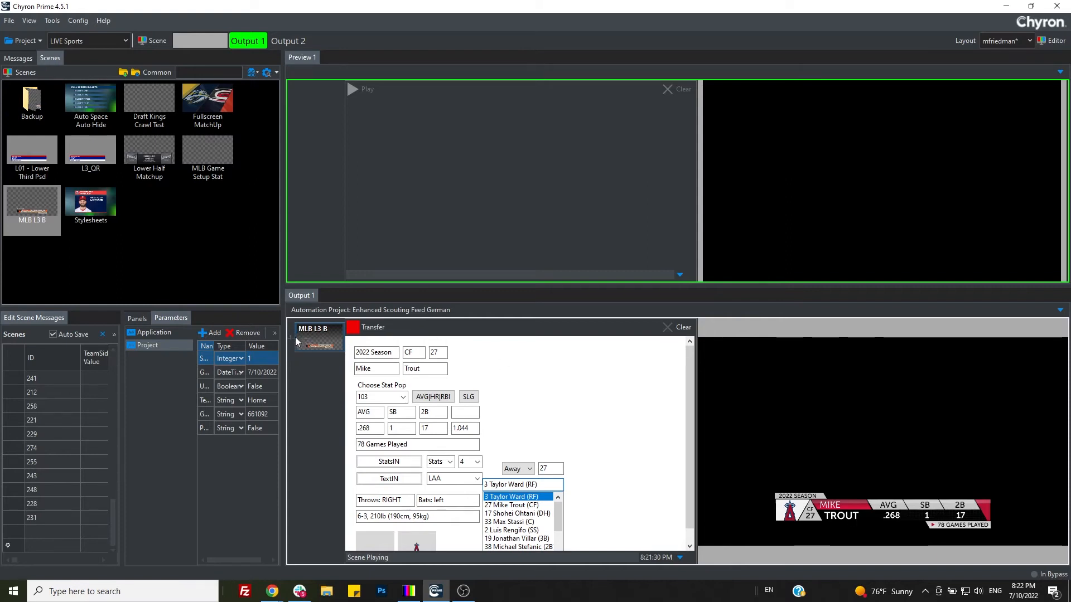
Step: Clear the lower third from Output 1 and browse the project's saved player messages
left_click(683, 329)
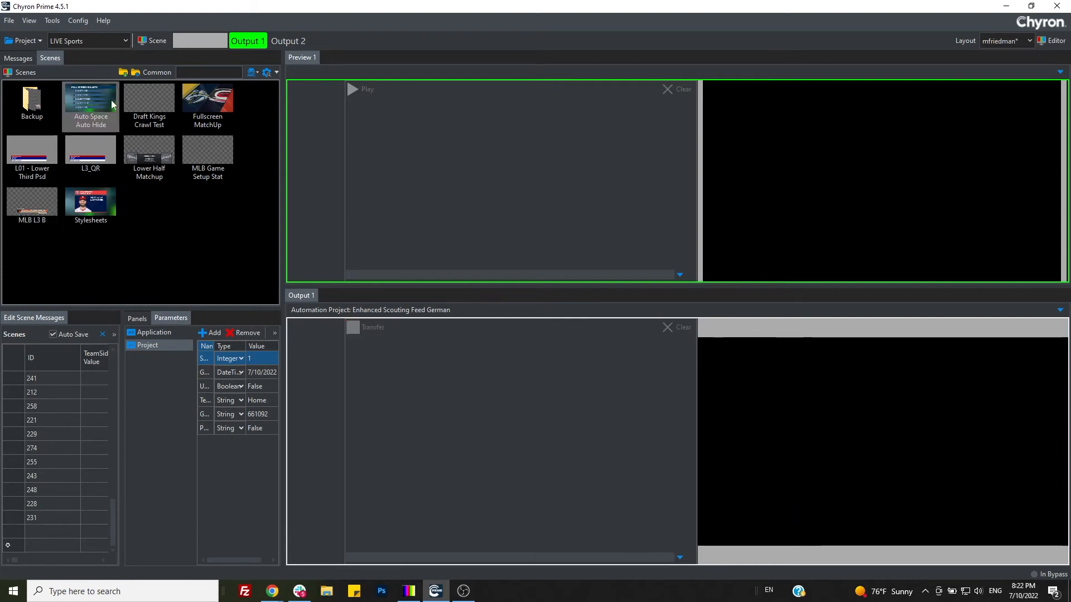
left_click(12, 61)
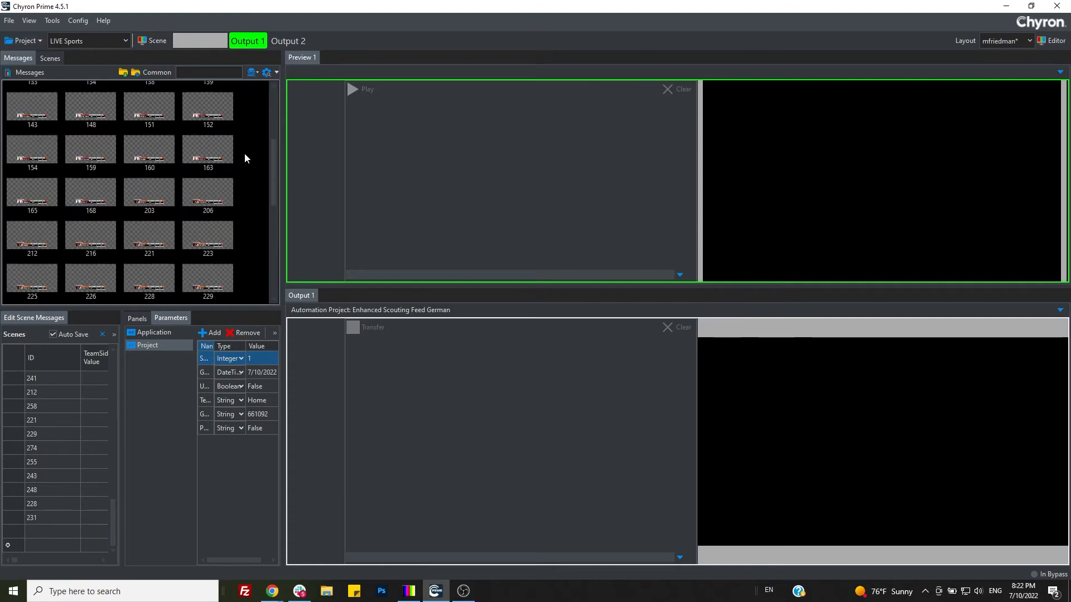
scroll(244, 156, "up", 4)
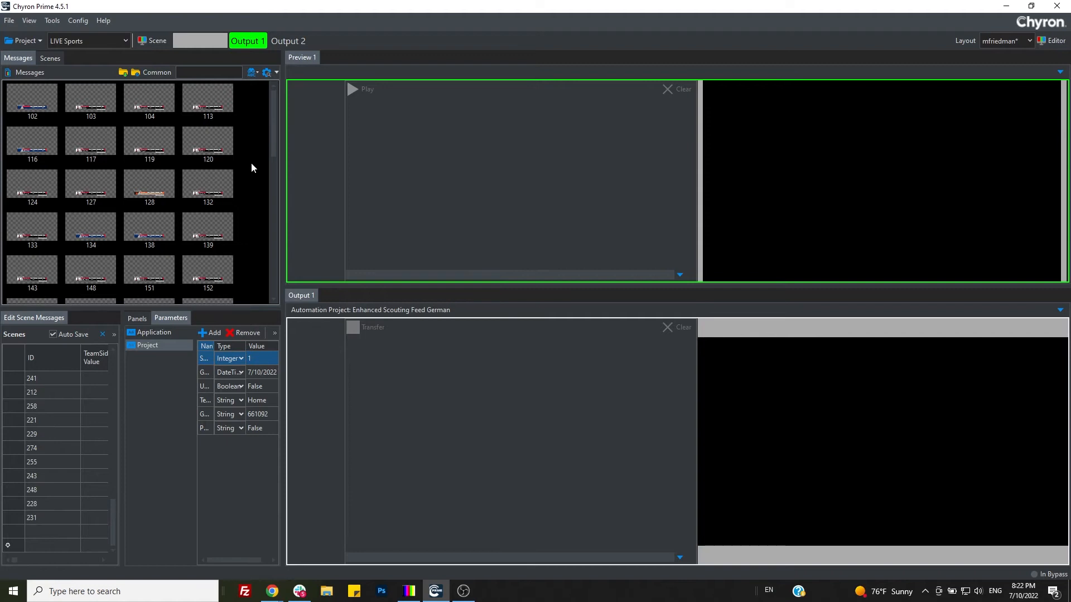
scroll(236, 183, "down", 1)
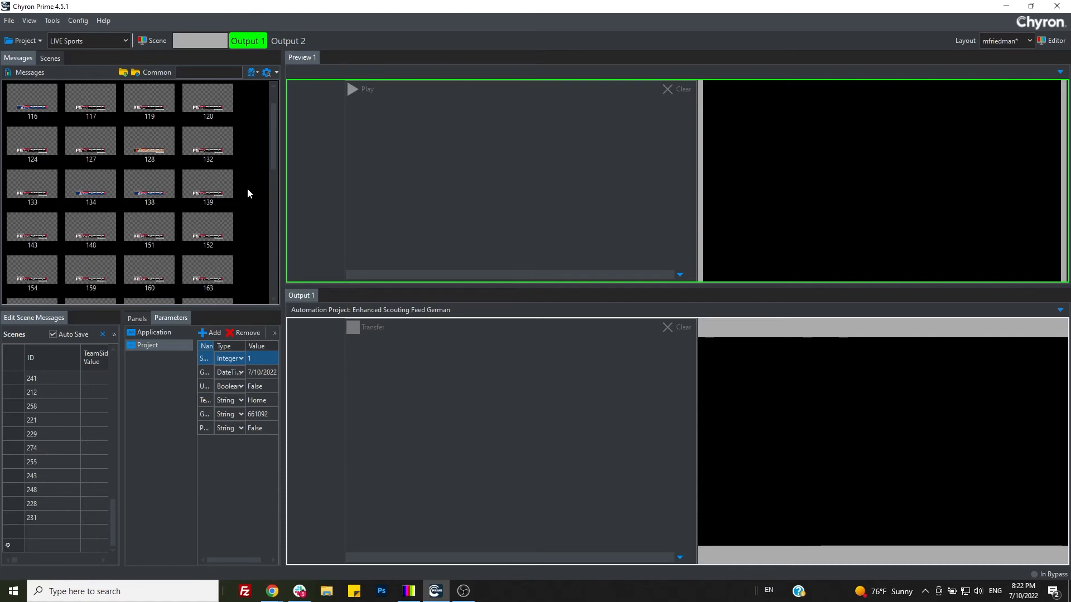
scroll(248, 193, "up", 1)
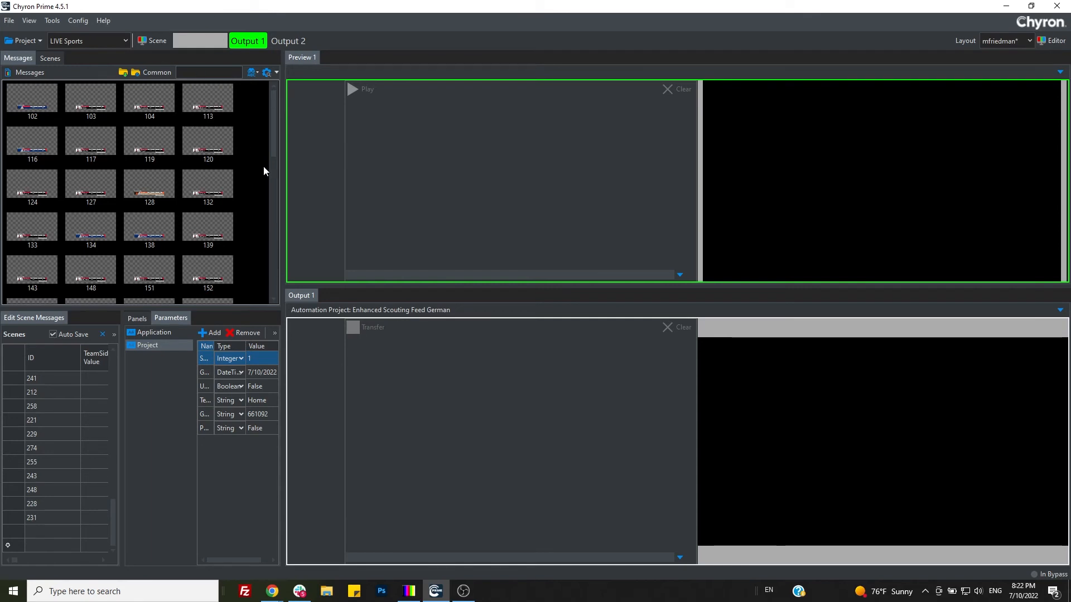
Step: Load message 127 into Preview 1, and play it to Output 1 before taking it off air
type("127")
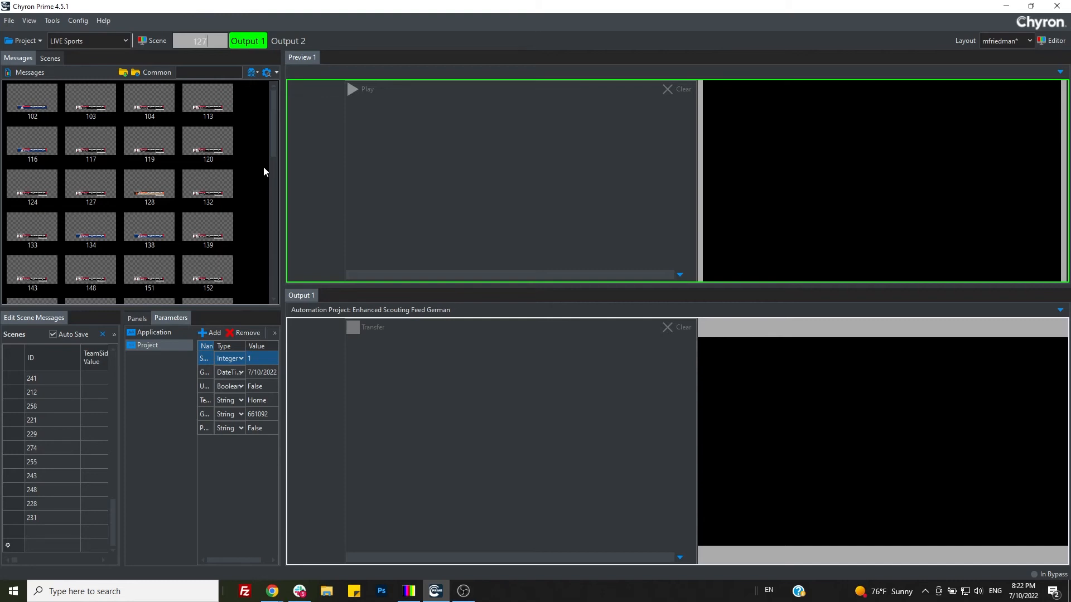
key("Return")
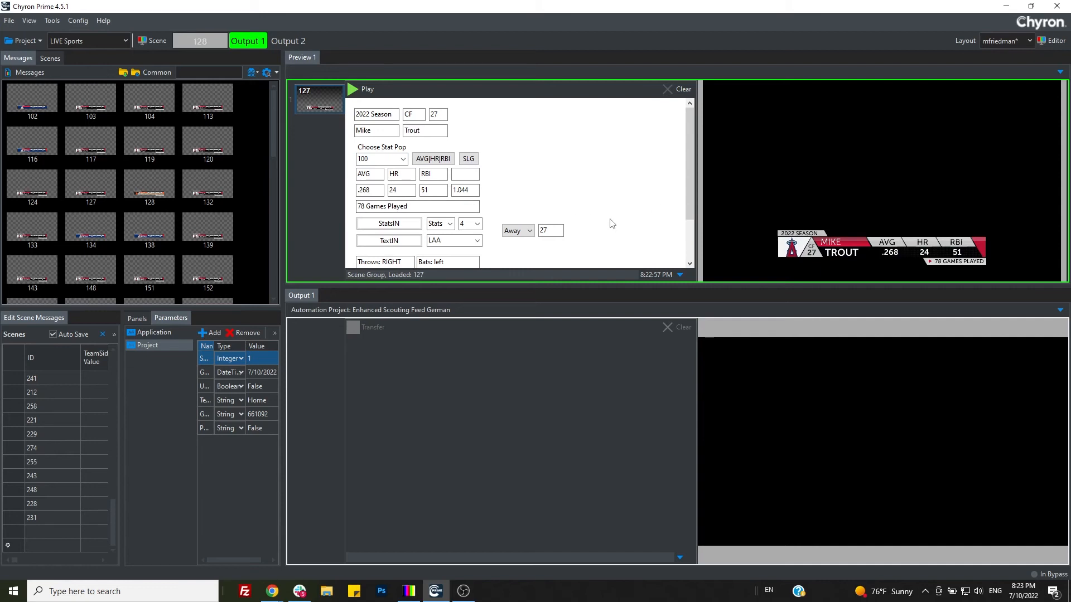
key("KP_Add")
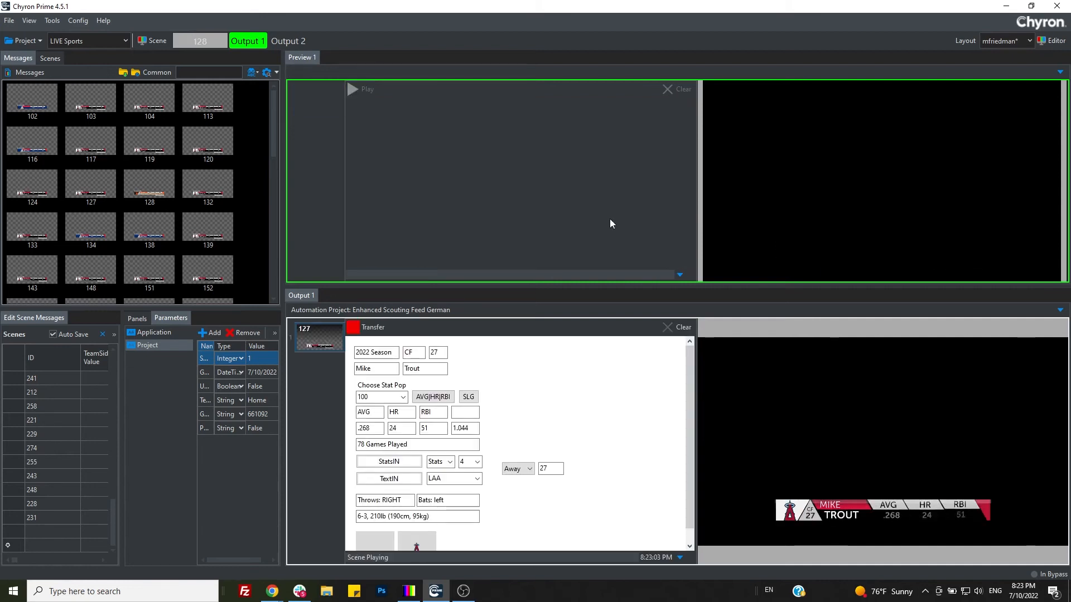
key("Escape")
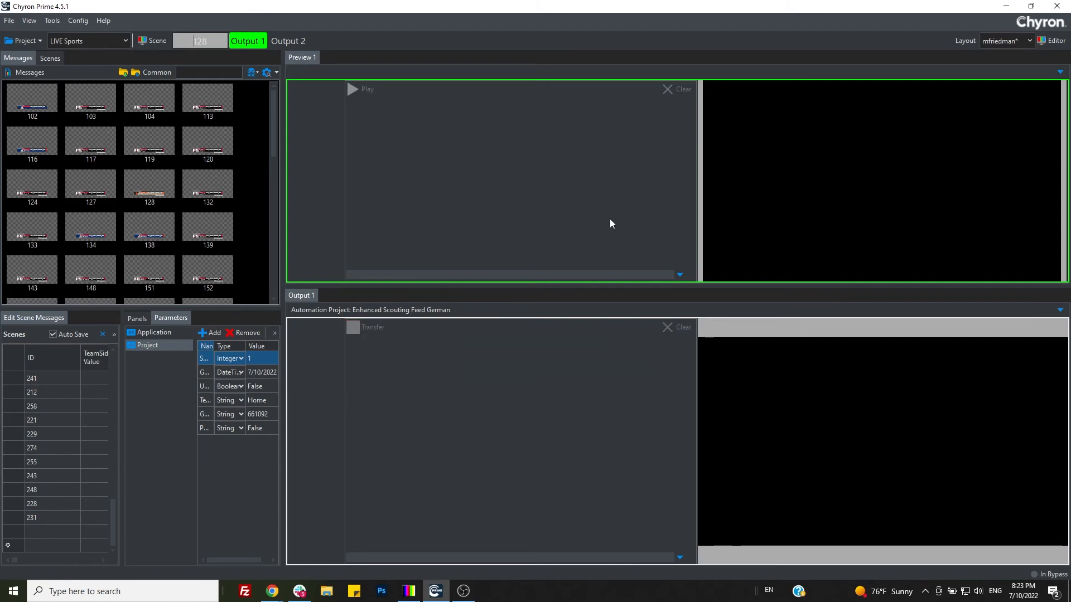
Step: Recall message 235 by its number into Preview 1 and play it to Output 1
type("235")
key("Return")
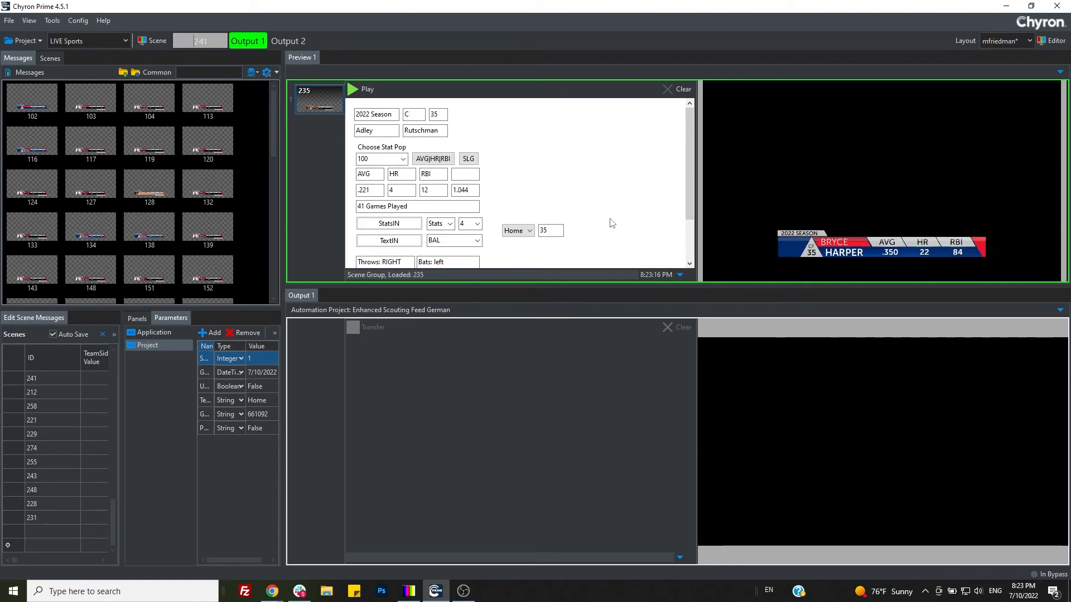
key("space")
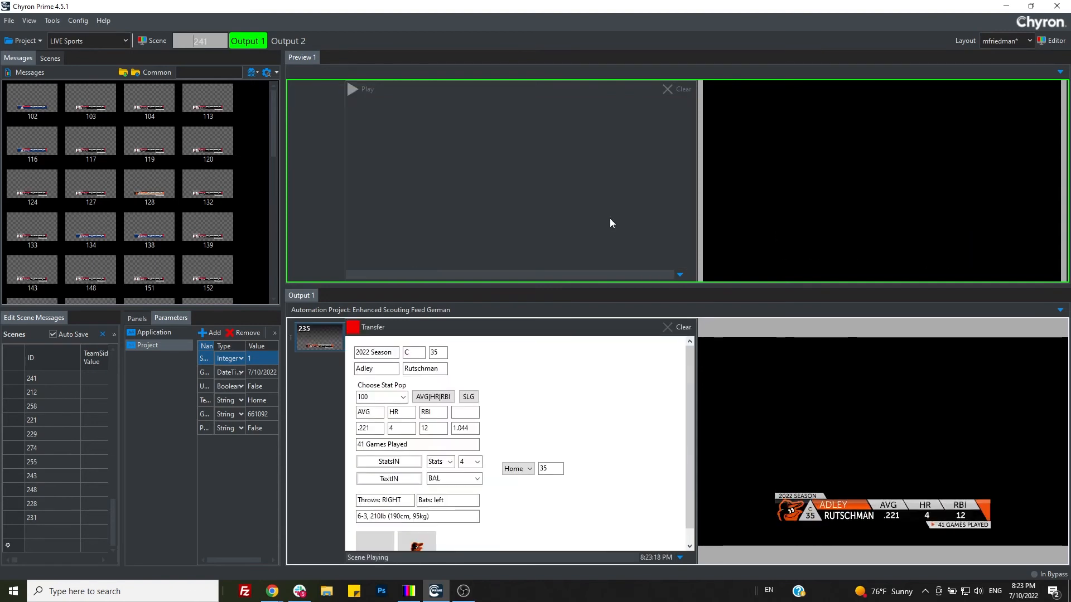
Step: Replace the lower third playing on Output 1 with message 127, and clear the output
type("127")
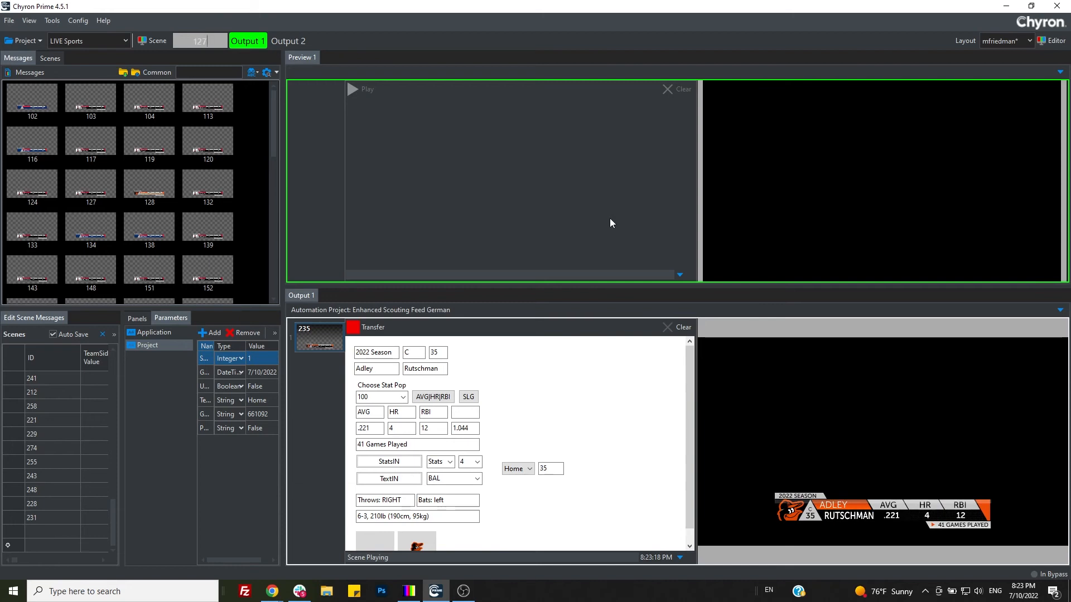
key("Return")
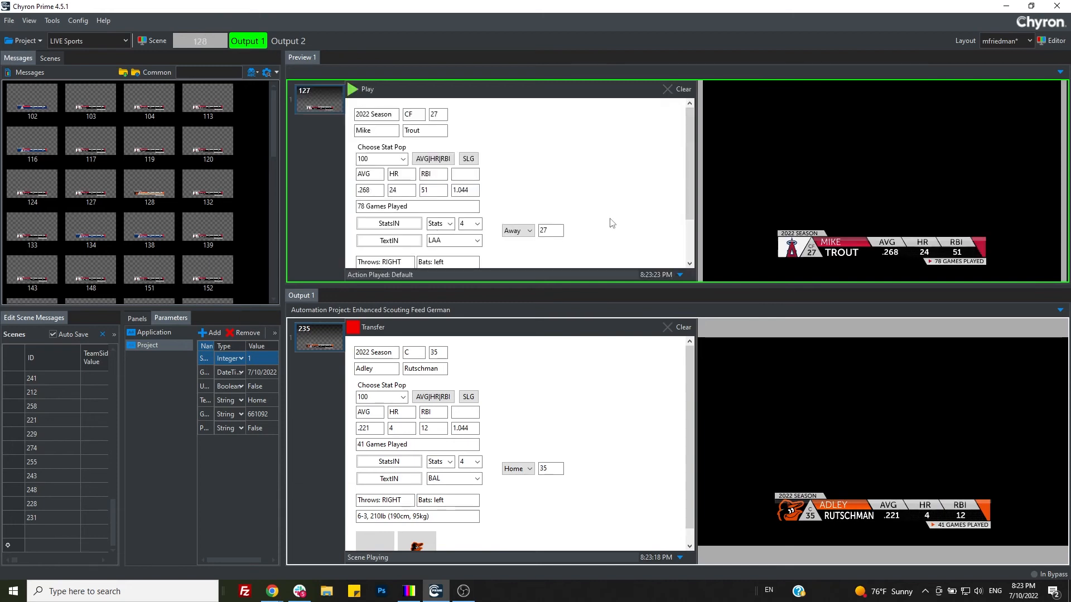
key("Return")
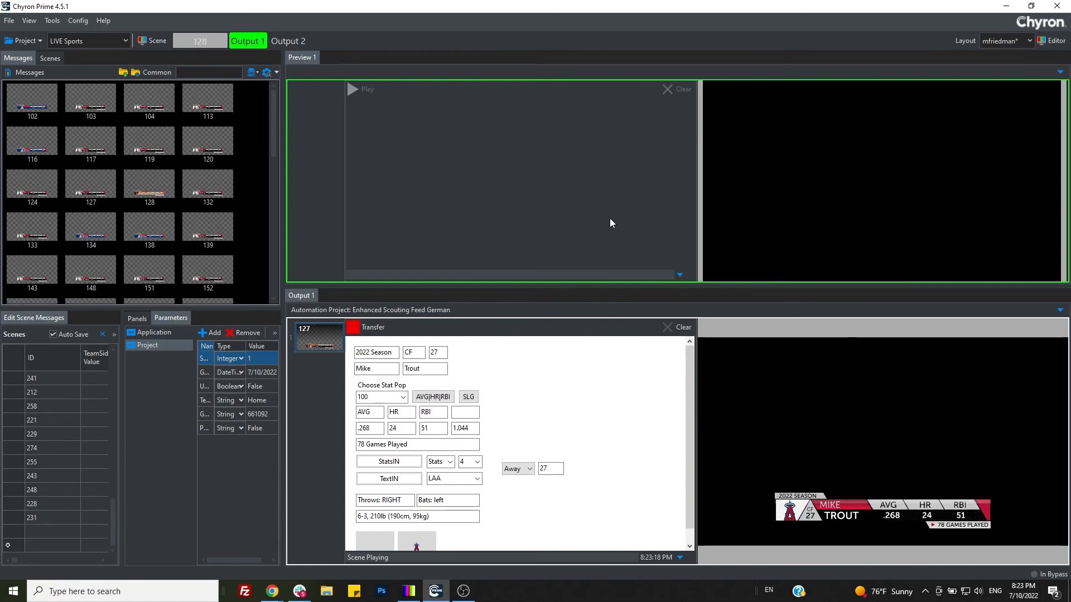
key("Escape")
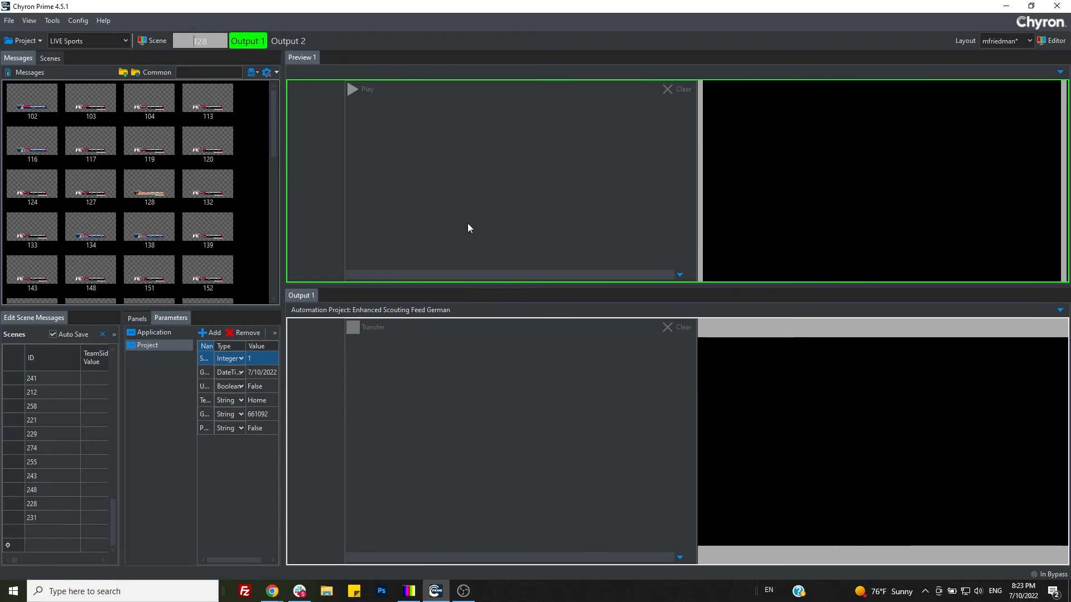
scroll(262, 184, "down", 1)
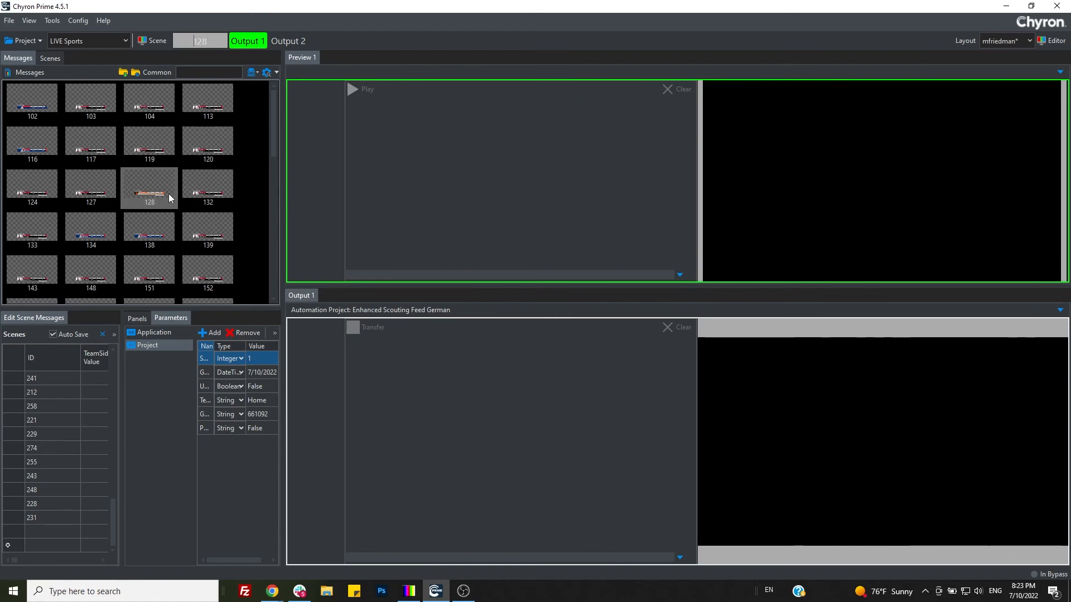
scroll(84, 100, "up", 1)
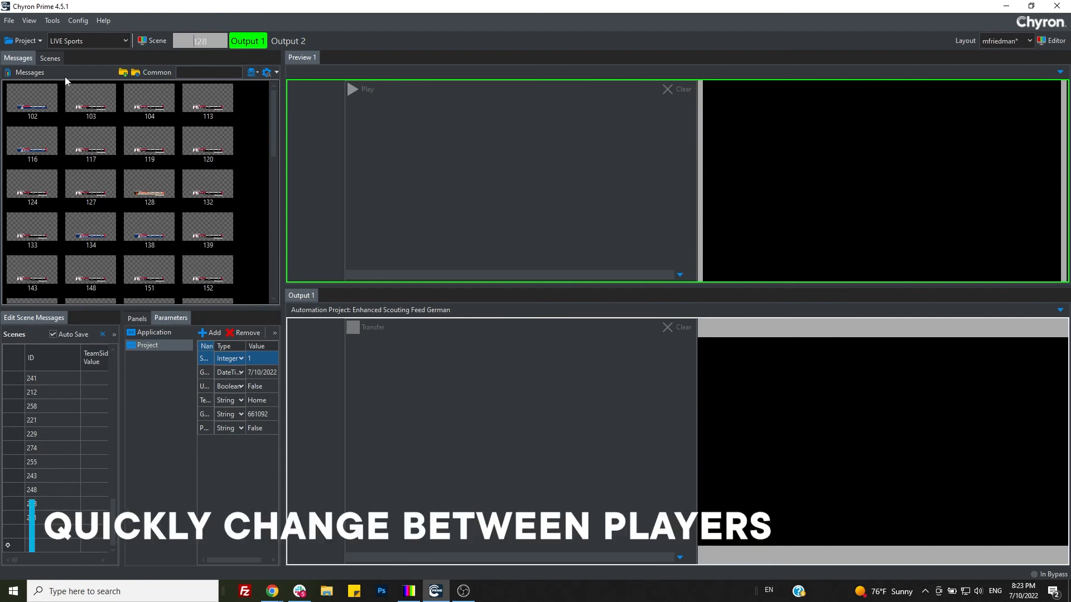
left_click(51, 58)
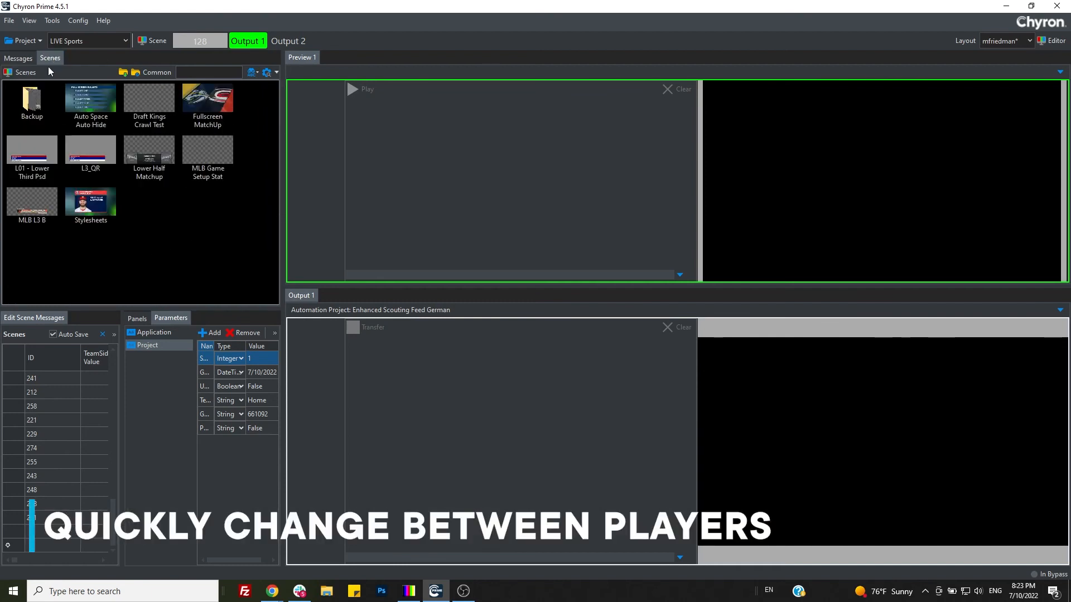
left_click(24, 60)
Step: Load the consecutive home-player messages 203 and 206 together into Preview 1
scroll(250, 190, "down", 2)
scroll(251, 171, "down", 2)
type("203")
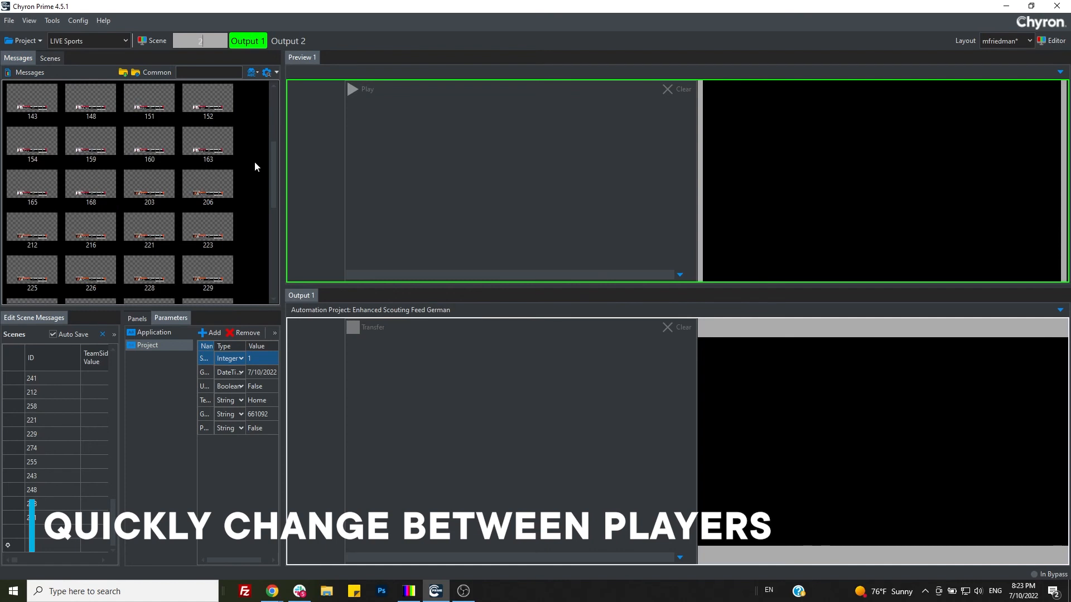
key("Return")
key("Return")
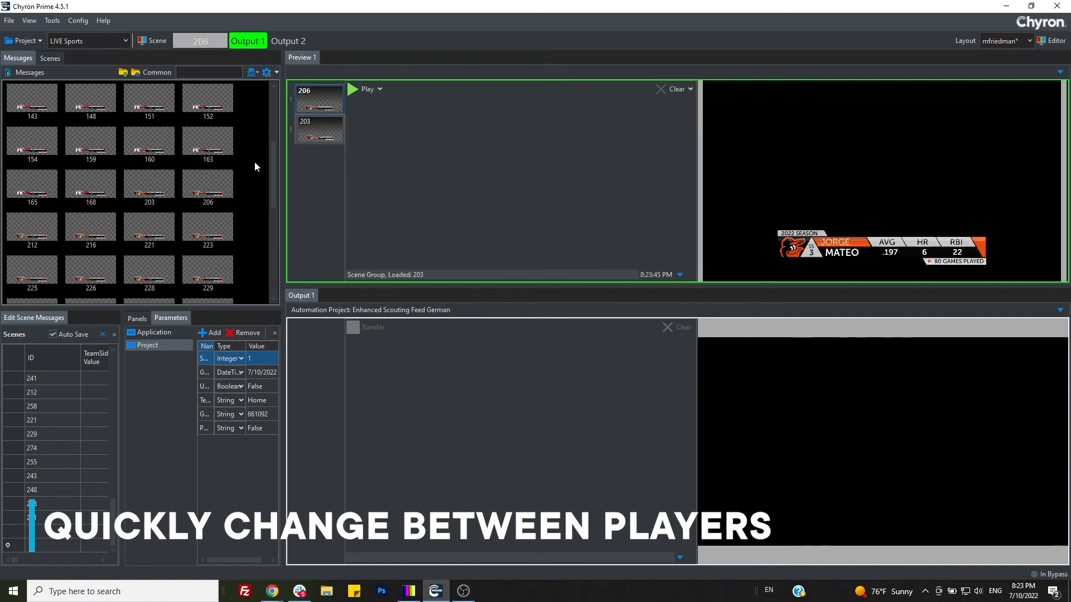
Step: Play message 206 to Output 1 followed by message 203, and clear the output
key("space")
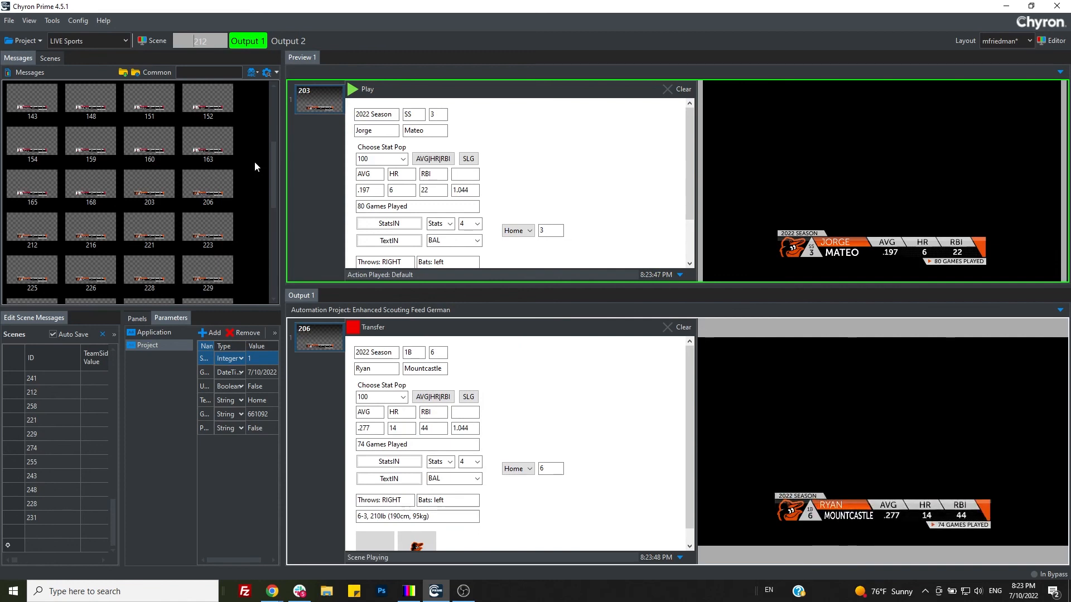
key("space")
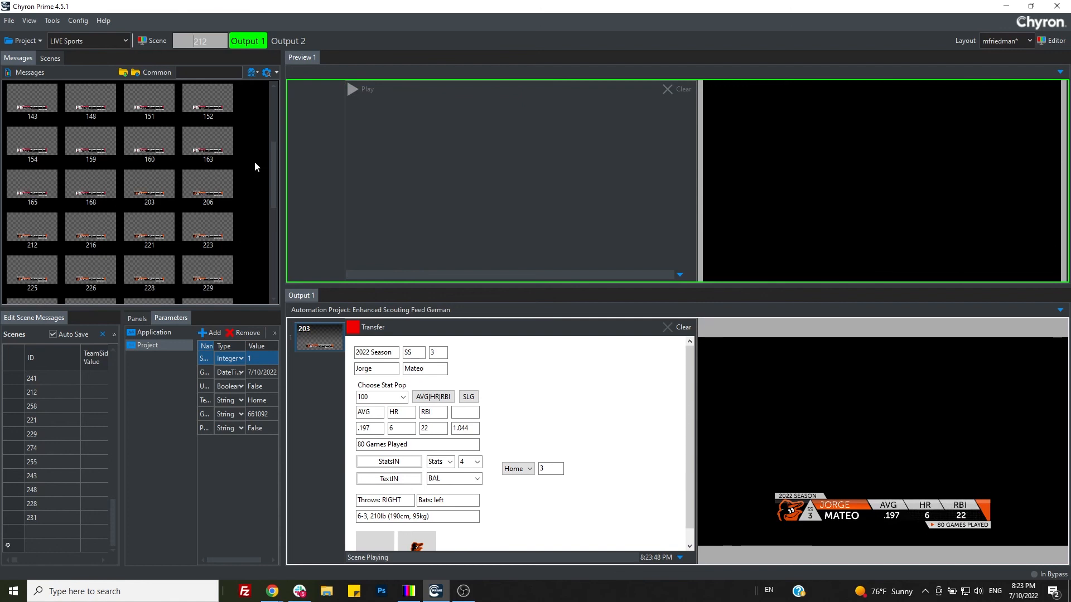
key("Escape")
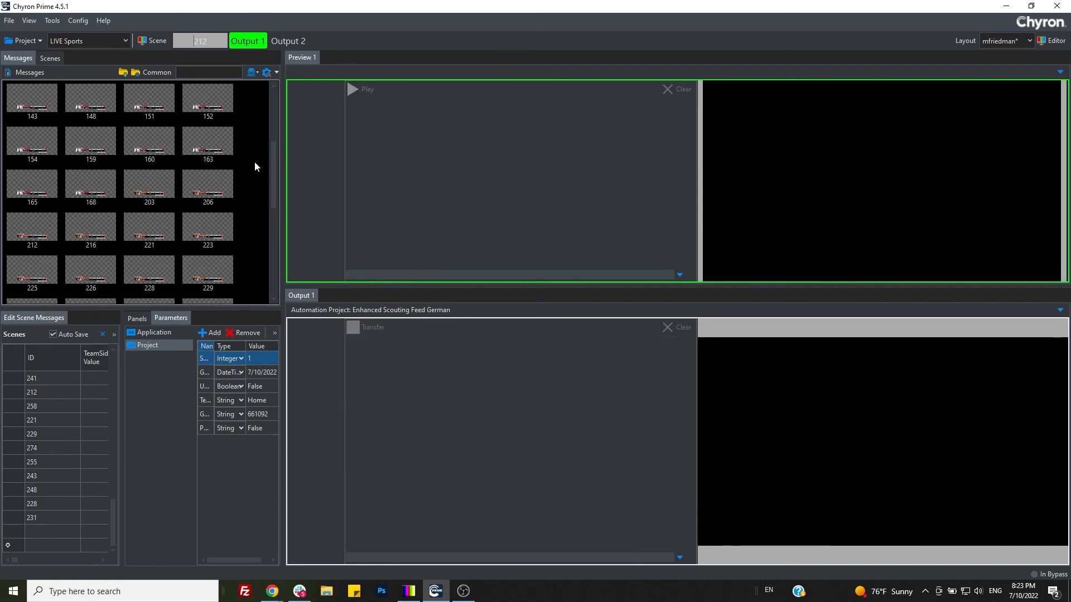
Step: Recall message 127 again, play it to Output 1, and take it off air
type("127")
key("Return")
key("space")
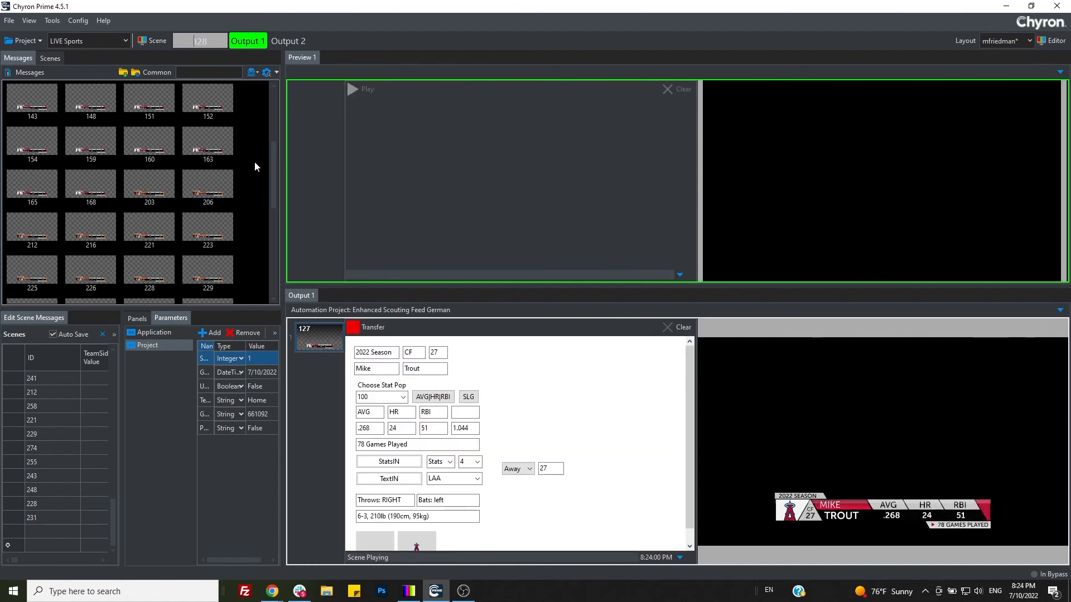
key("Escape")
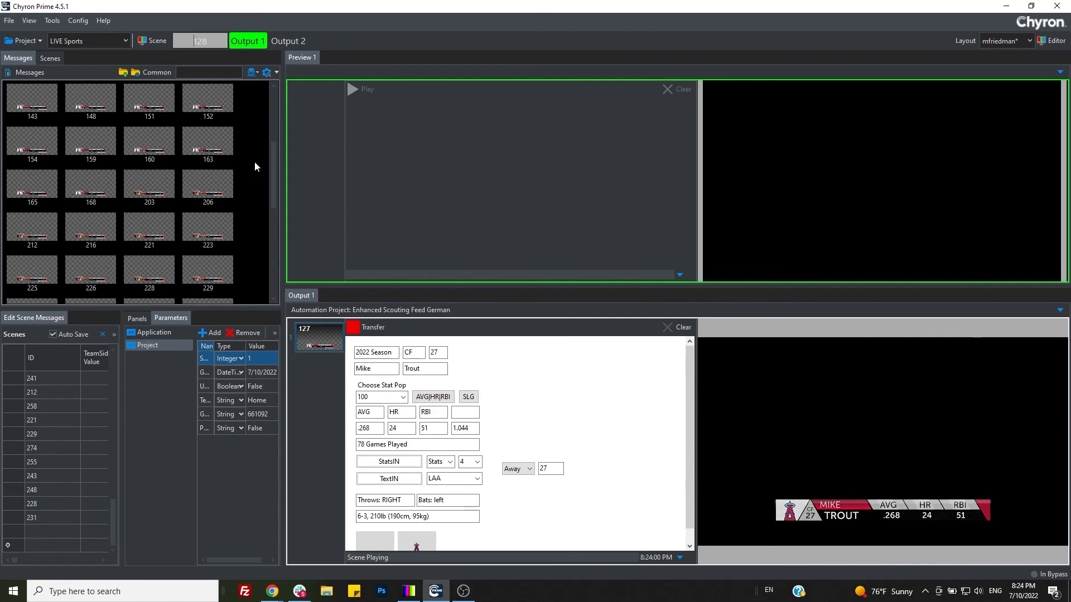
Step: Load message 203 into Preview 1 and play it to Output 1
type("203")
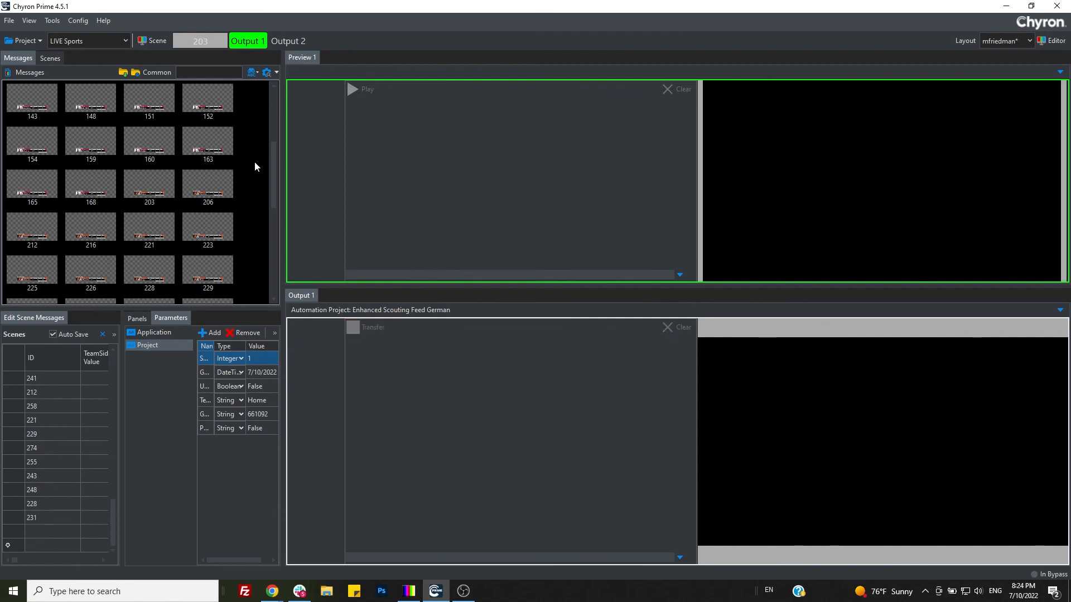
key("Return")
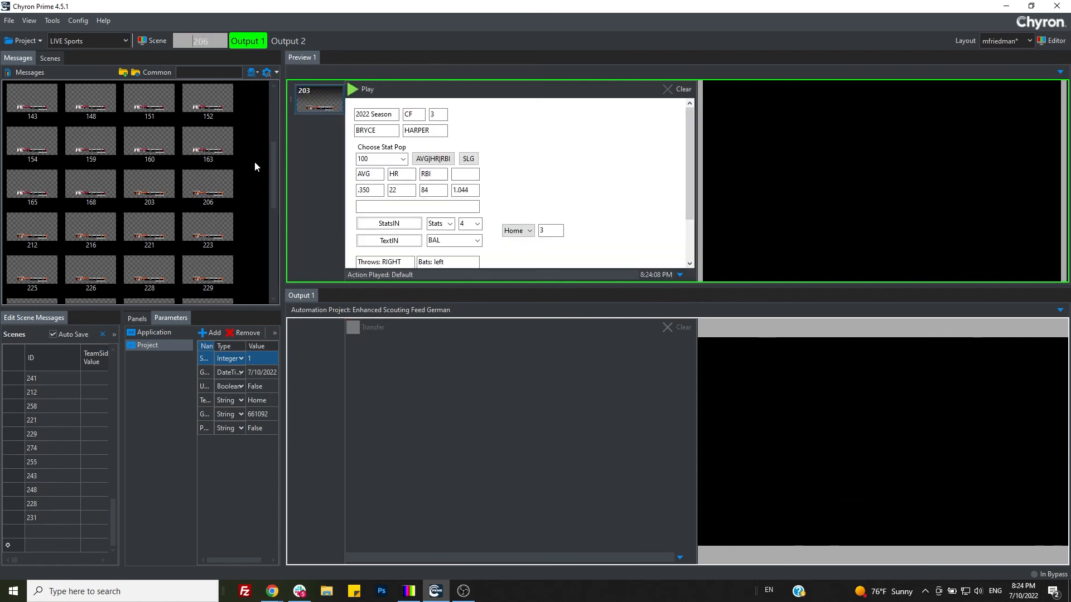
key("space")
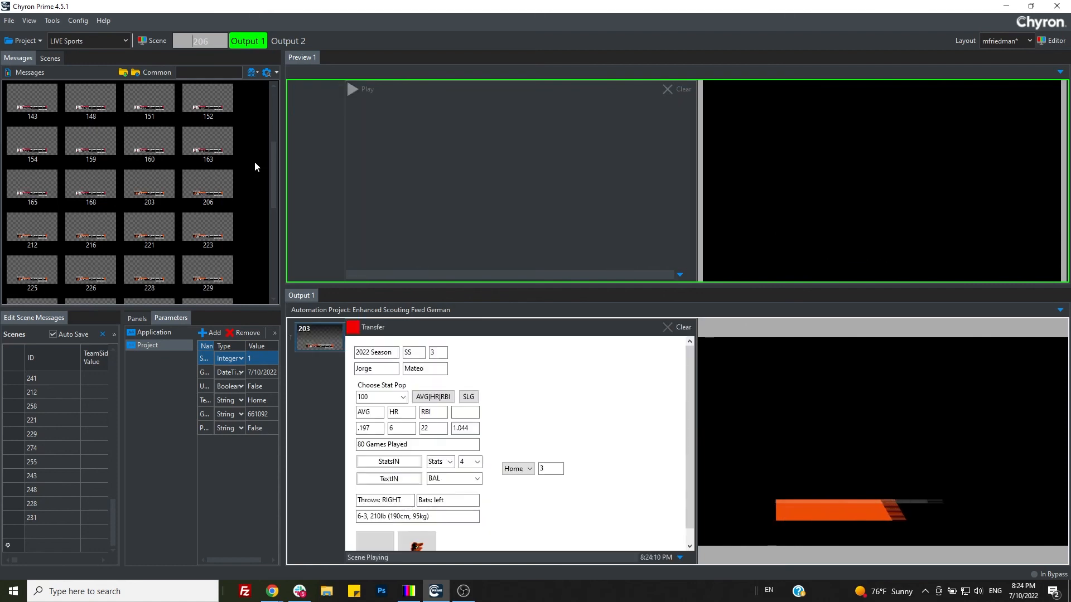